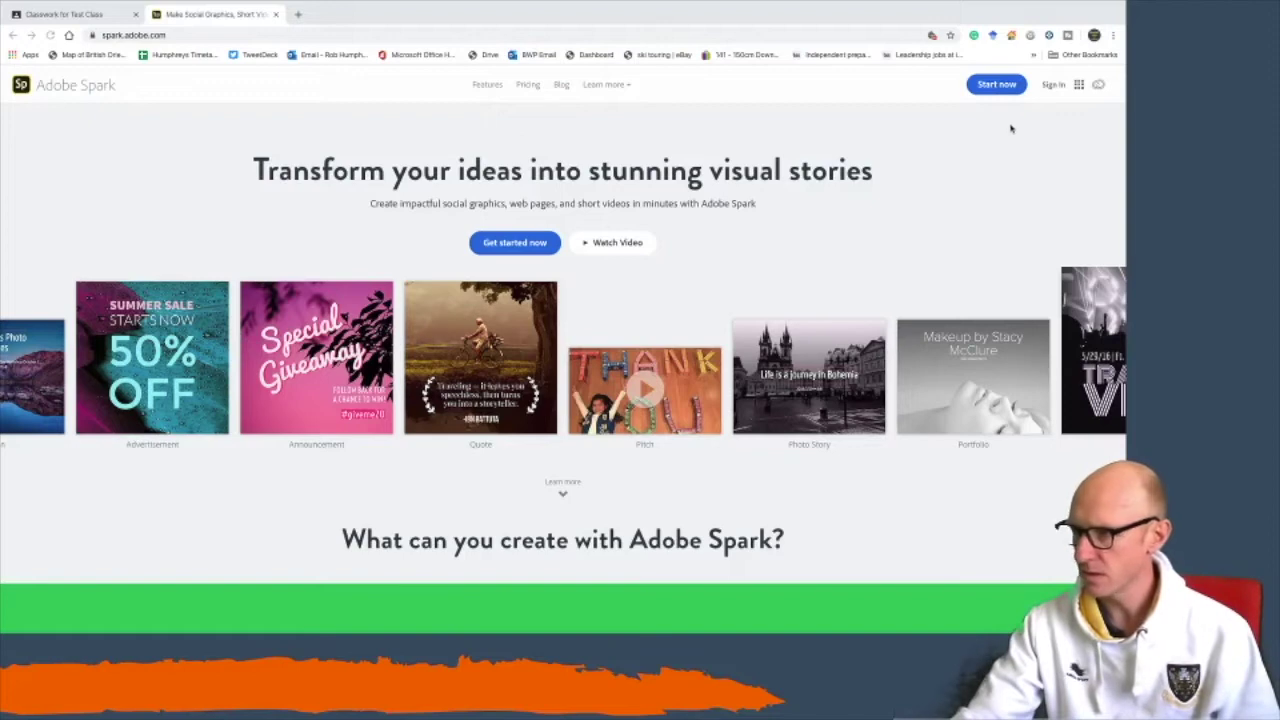
# Sign in to Adobe Spark with a Google account and bring up the project types.
pyautogui.click(1053, 86)
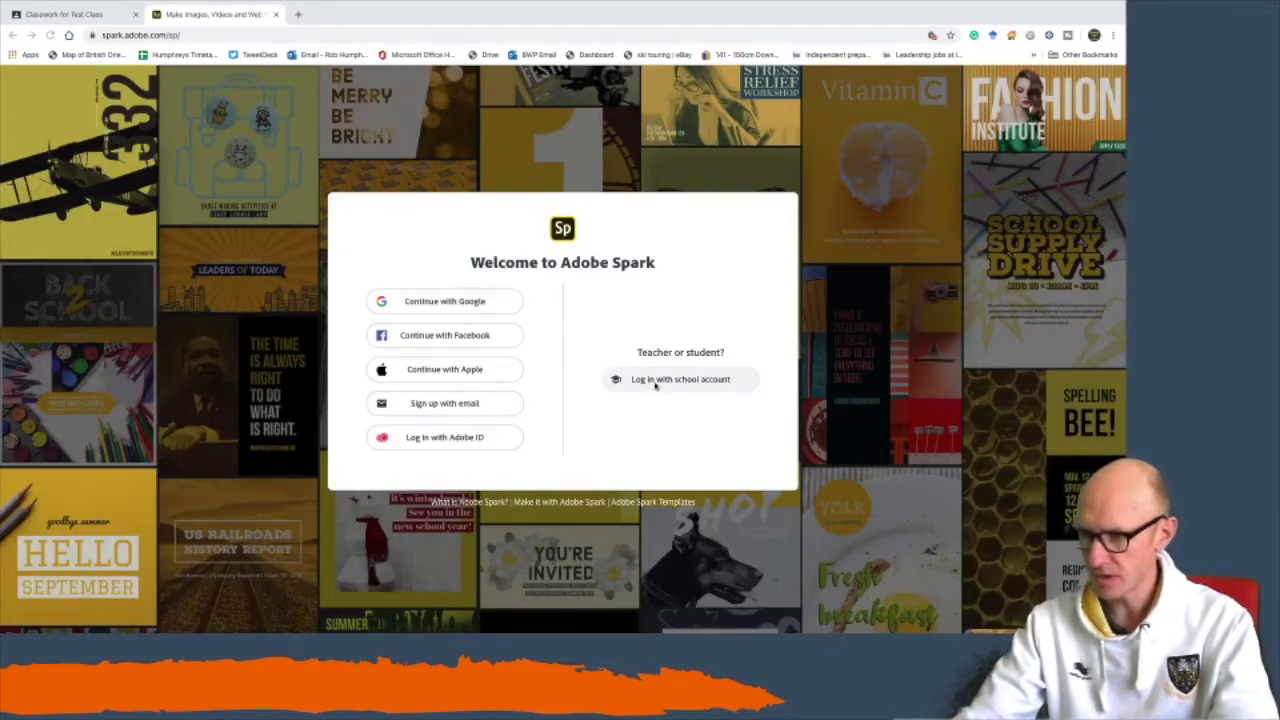
pyautogui.click(421, 304)
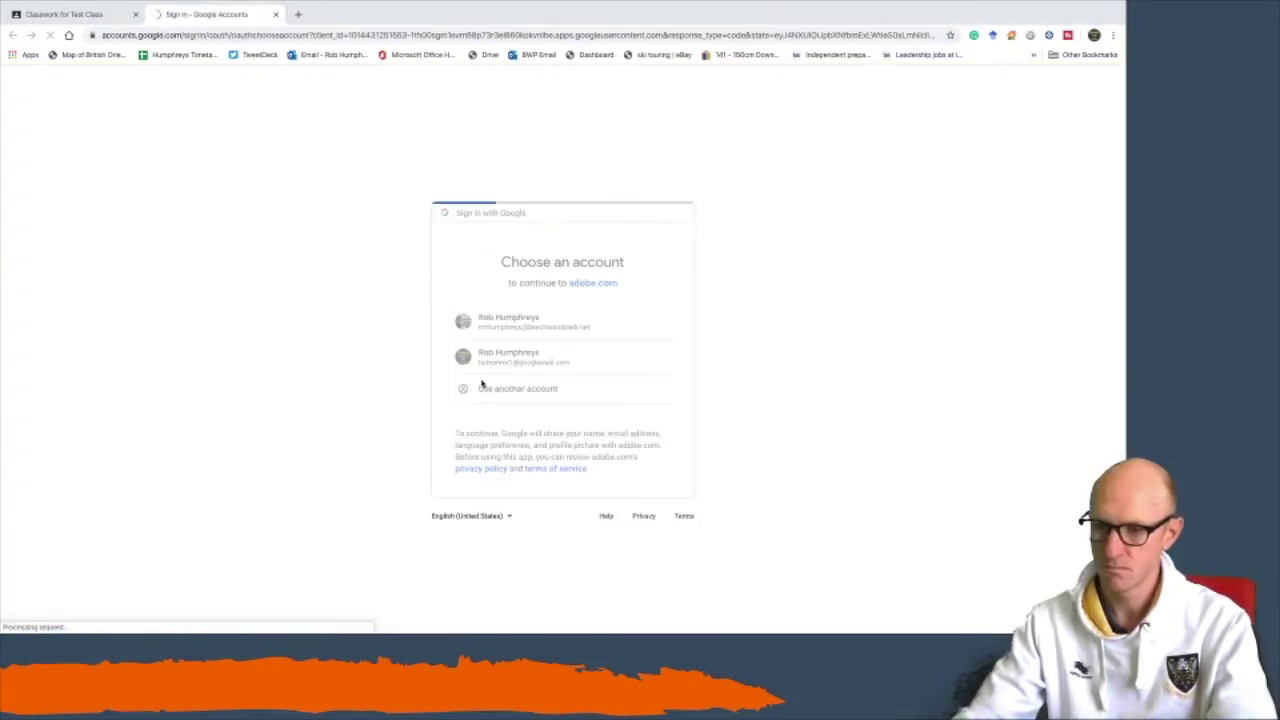
pyautogui.click(508, 357)
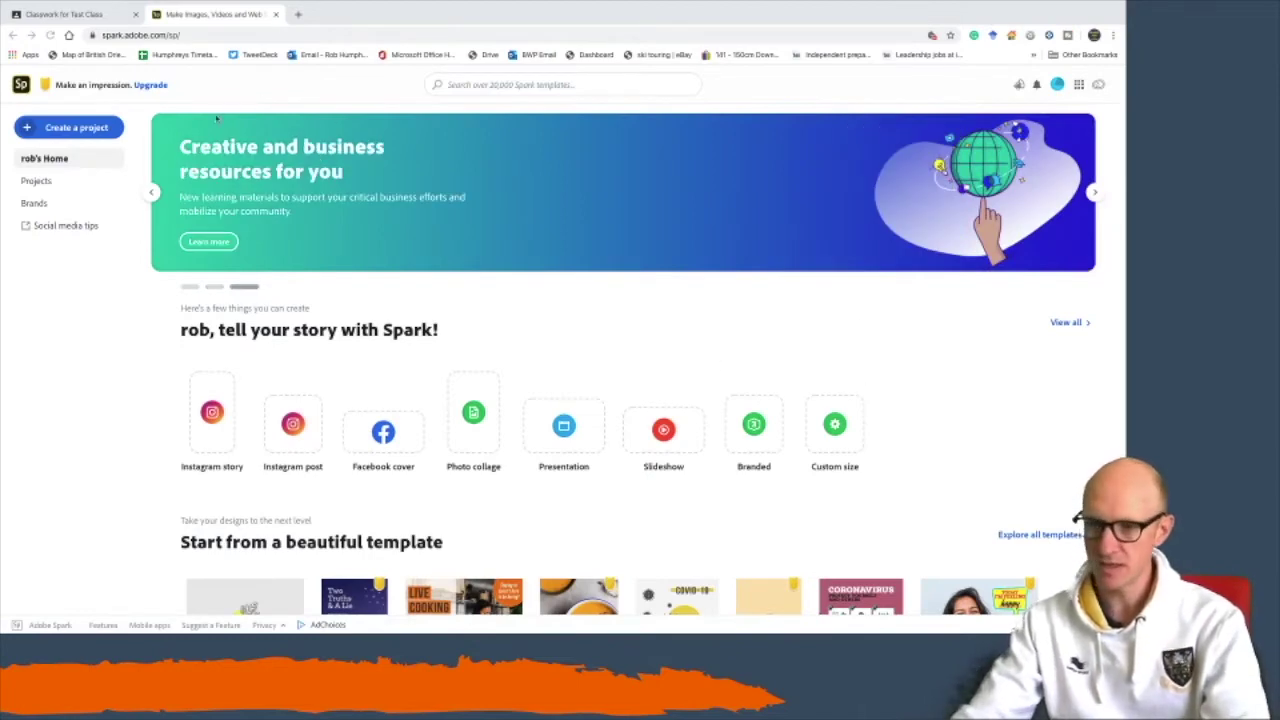
pyautogui.click(72, 130)
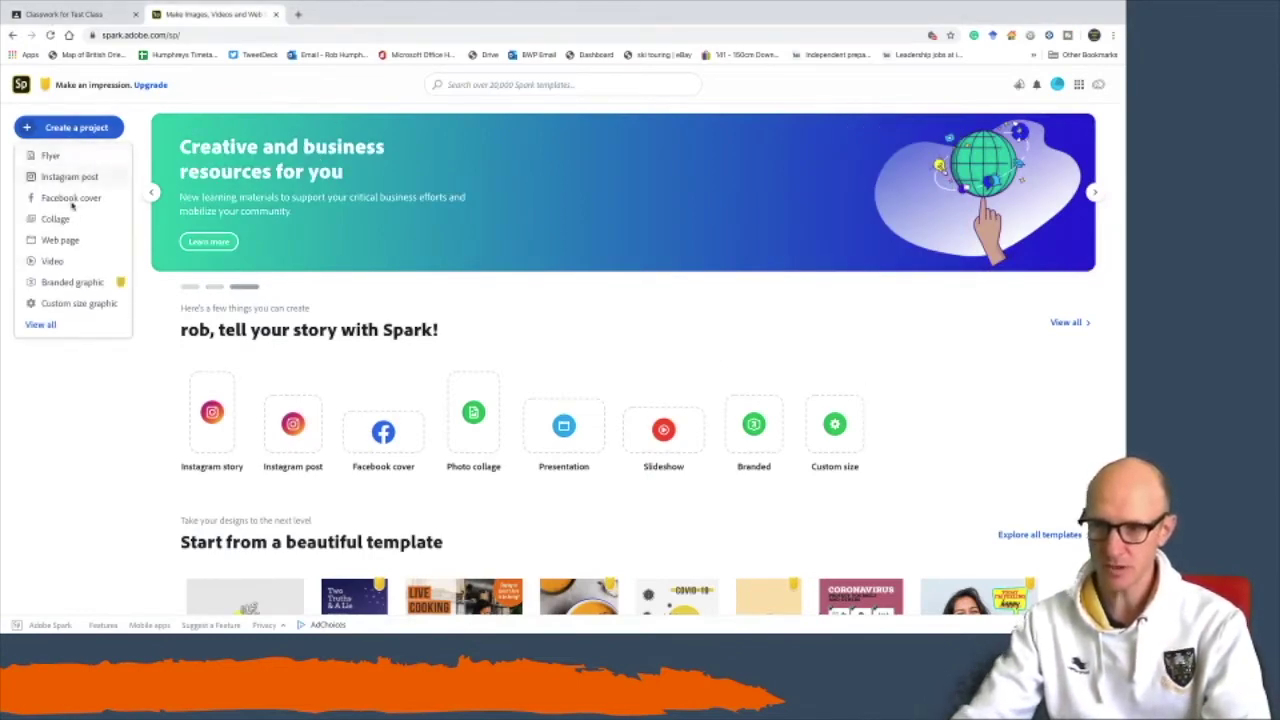
# Start a new Video project titled 'Employment Sectors'.
pyautogui.click(52, 262)
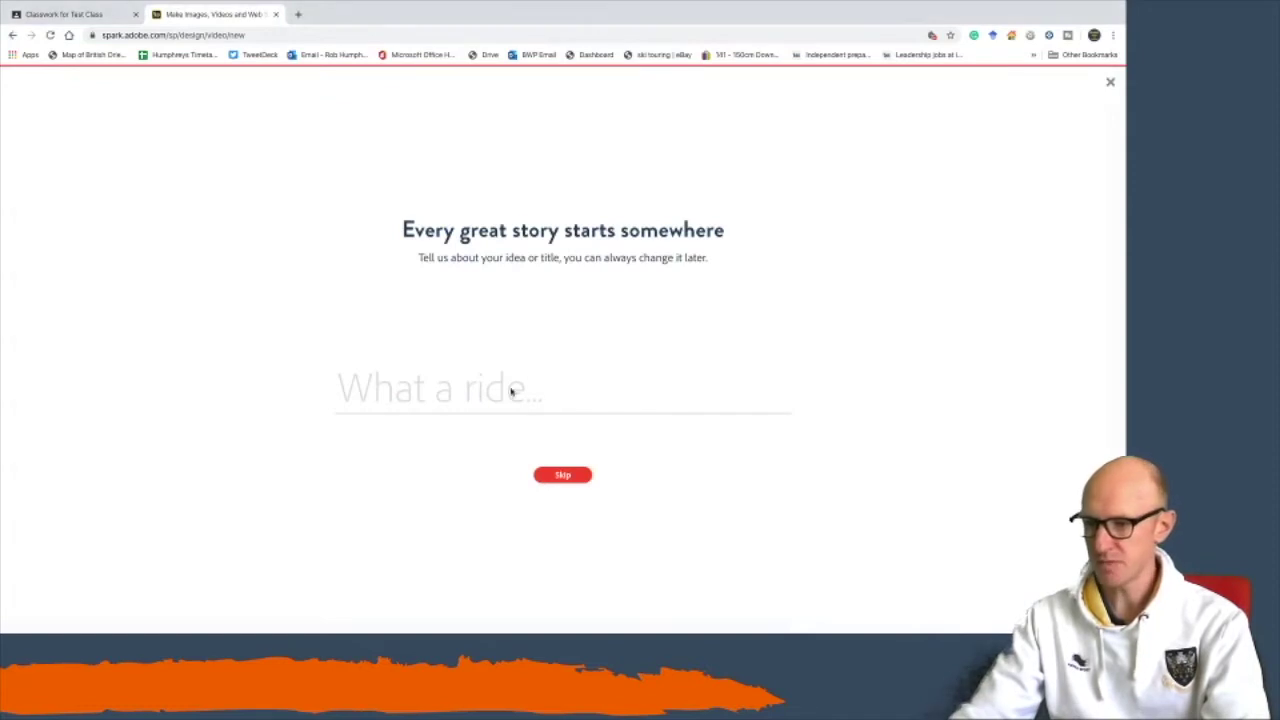
pyautogui.click(513, 390)
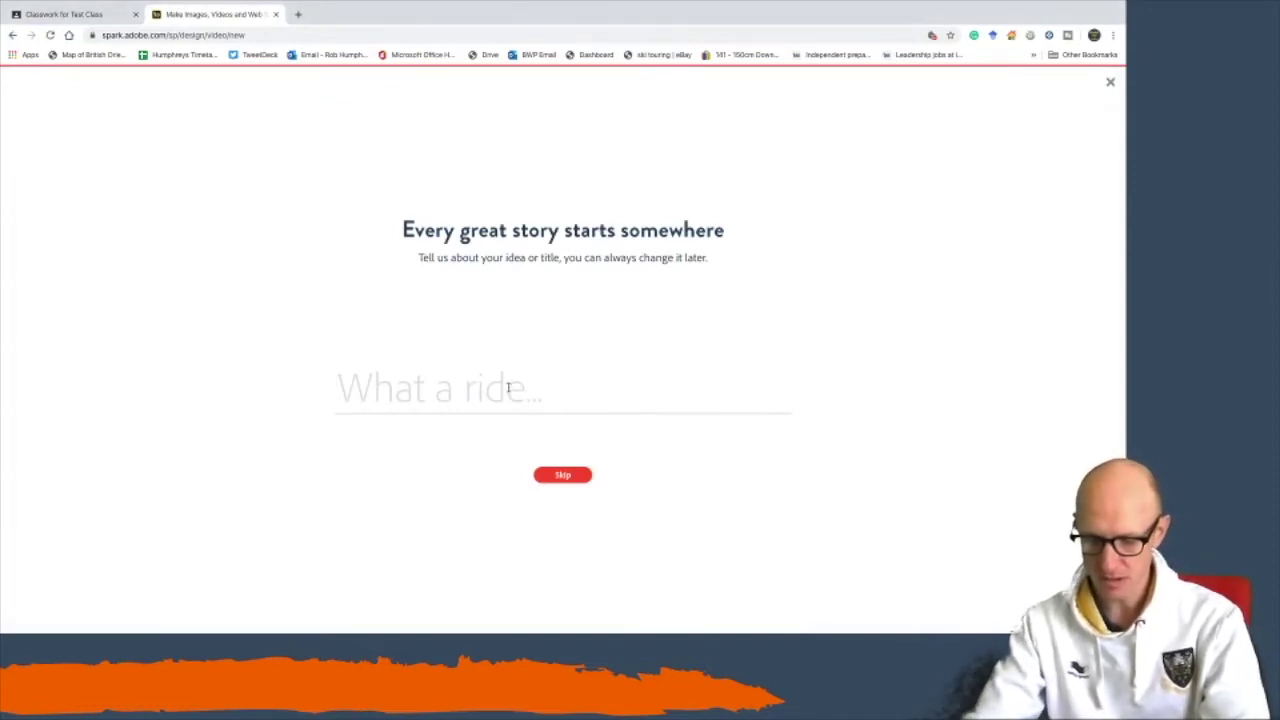
pyautogui.write('Empl')
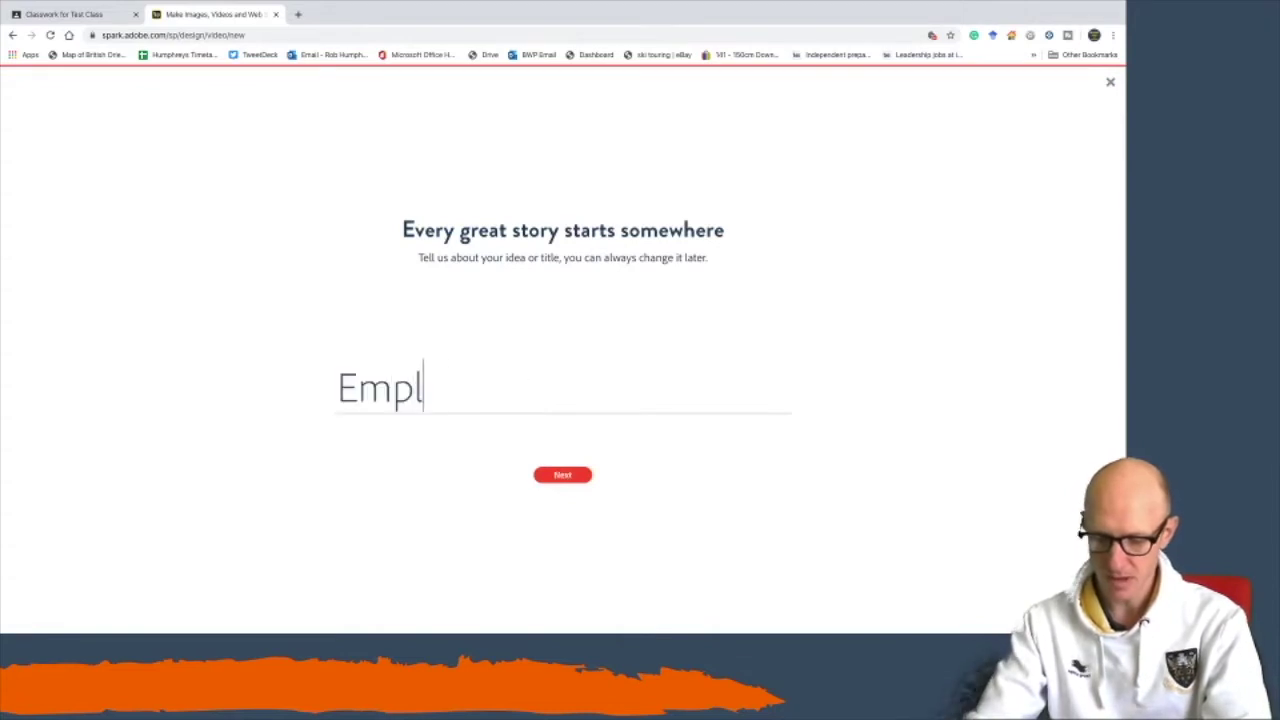
pyautogui.write('oyment Sectors')
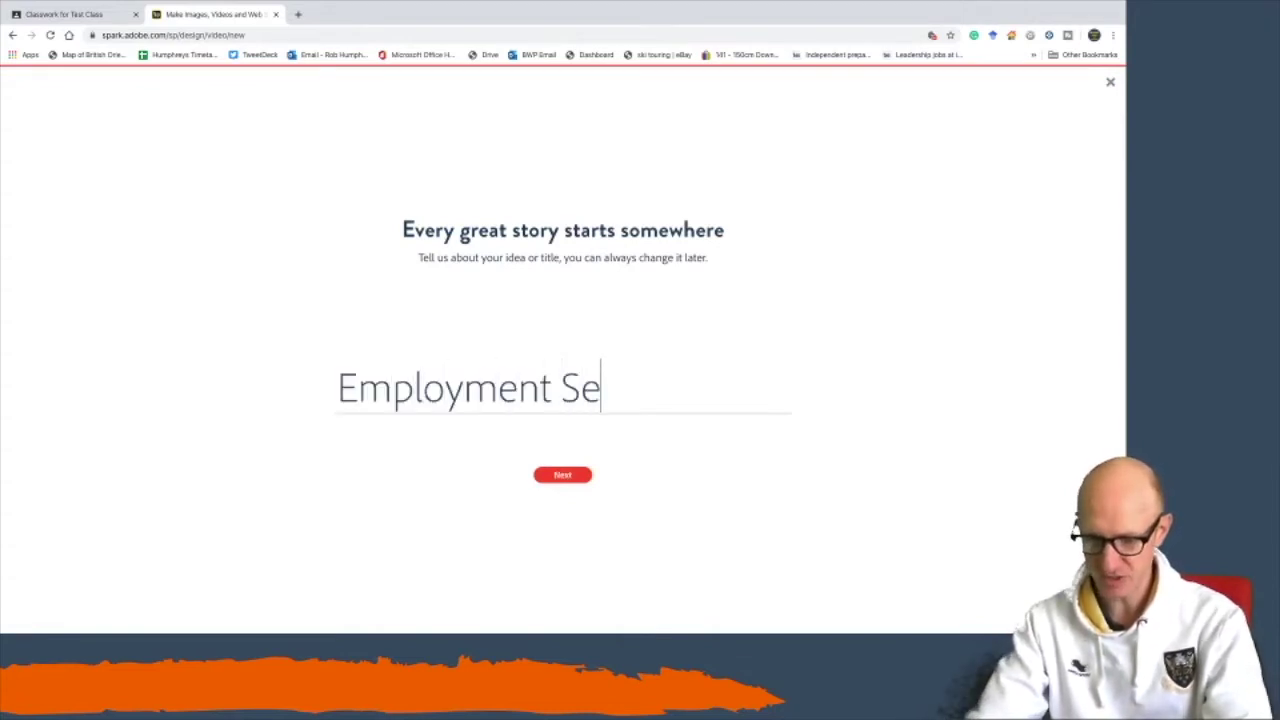
pyautogui.click(563, 476)
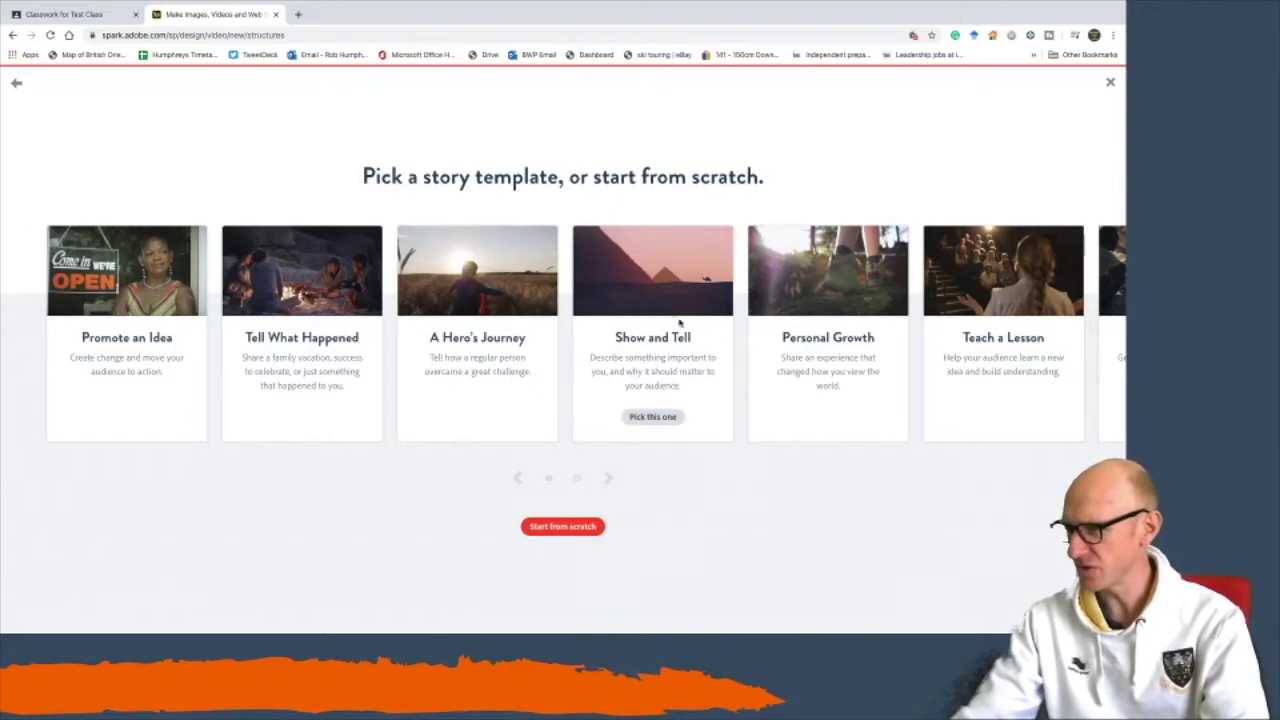
# Use the Teach a Lesson template and add a text box to the Overview slide.
pyautogui.hscroll(5, 1040, 290)
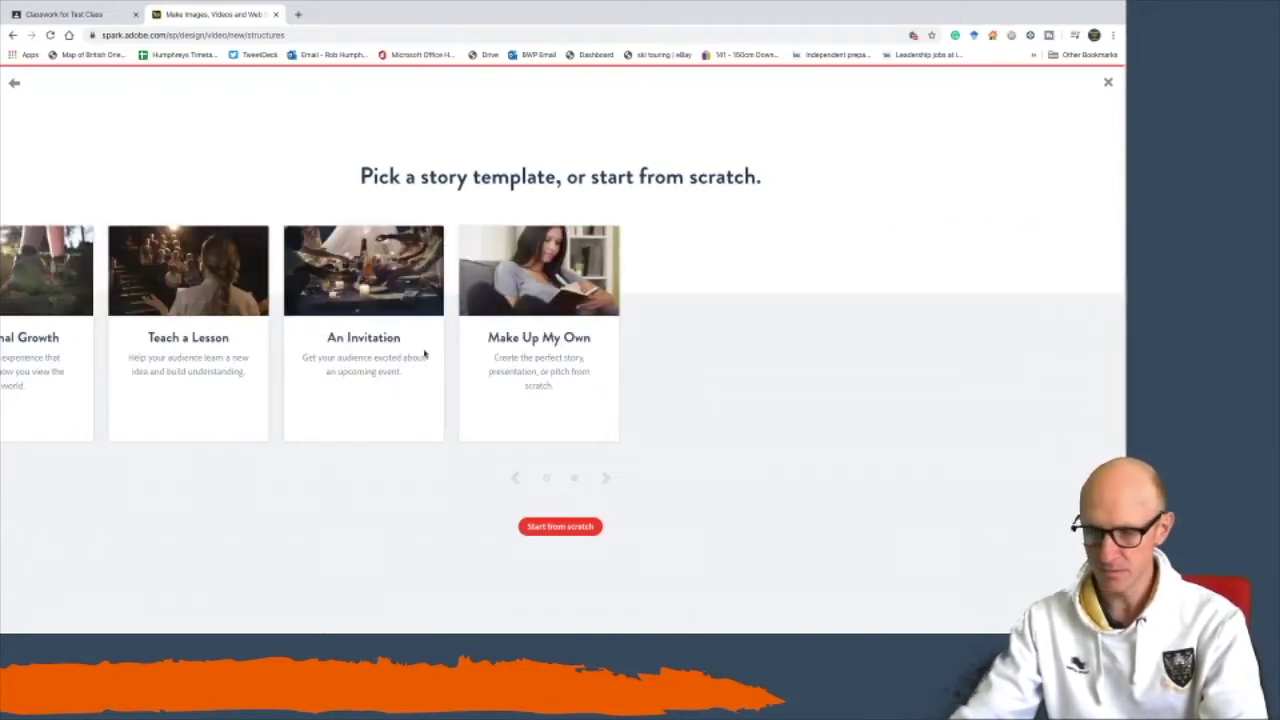
pyautogui.hscroll(5, 425, 353)
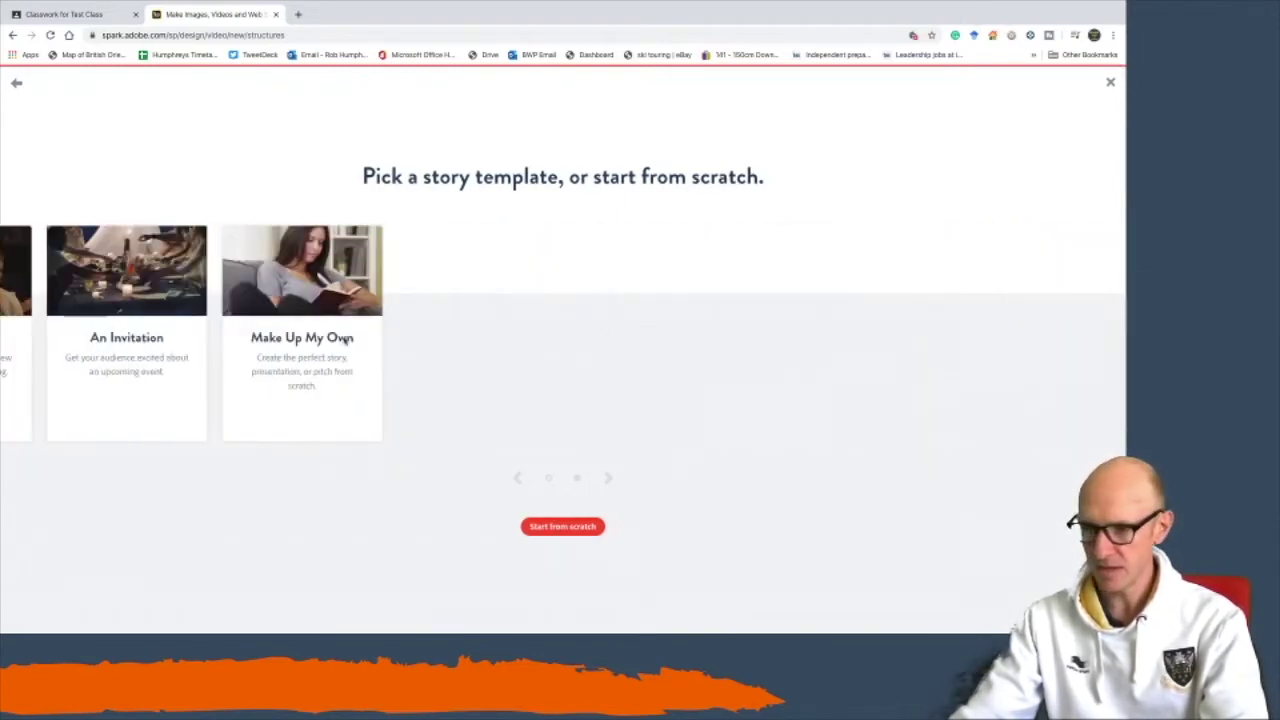
pyautogui.hscroll(-5, 290, 340)
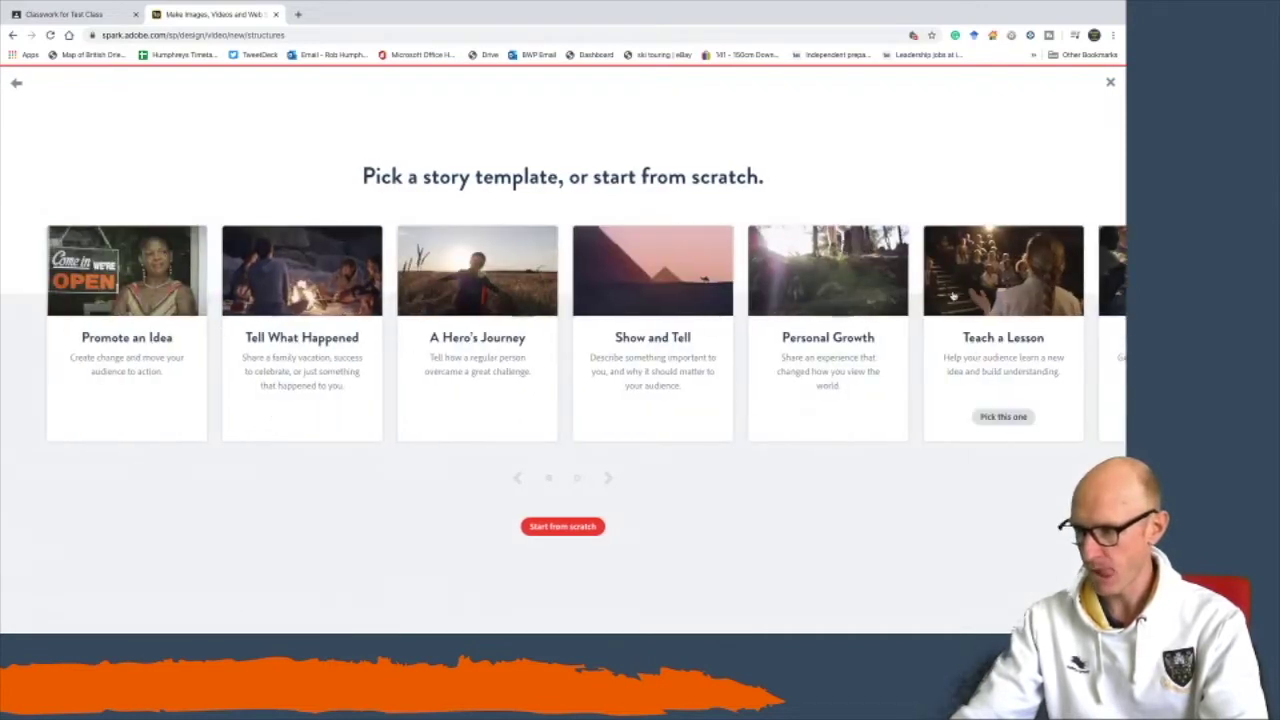
pyautogui.click(953, 296)
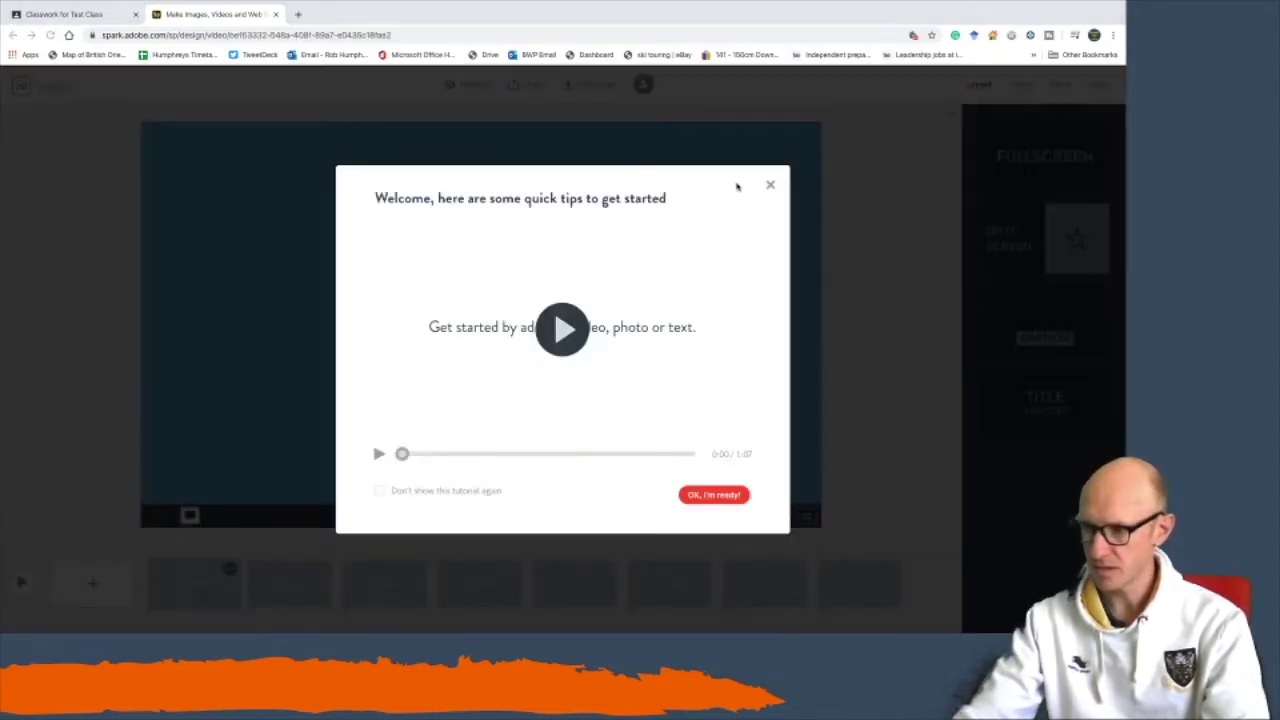
pyautogui.click(771, 187)
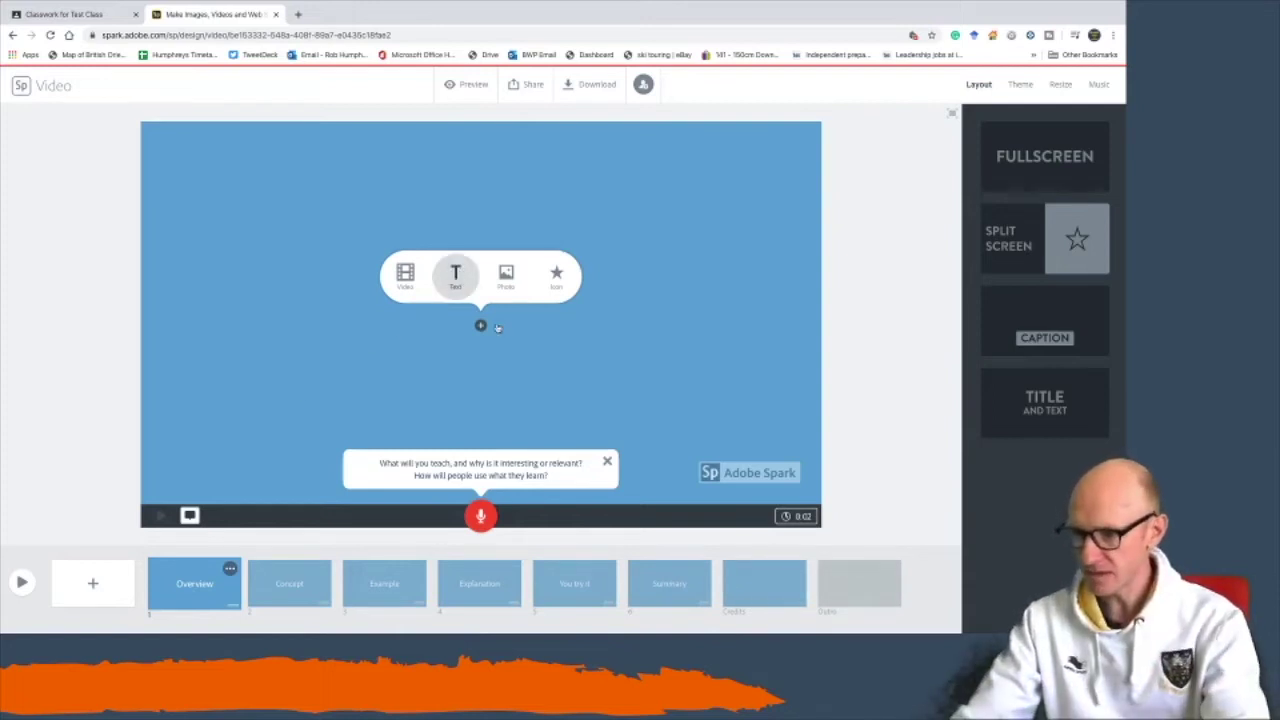
pyautogui.click(481, 327)
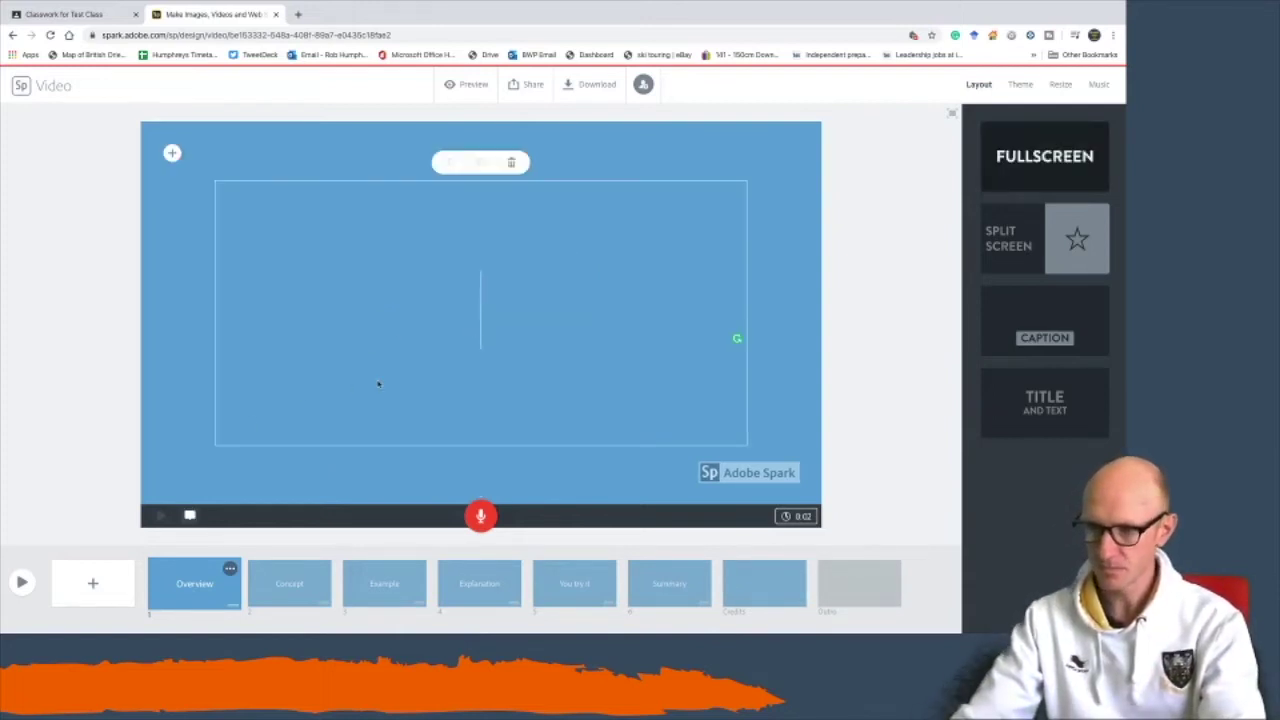
# Enter 'Employment Sectors' as the Overview slide's title and dismiss the text tip.
pyautogui.write('Employ')
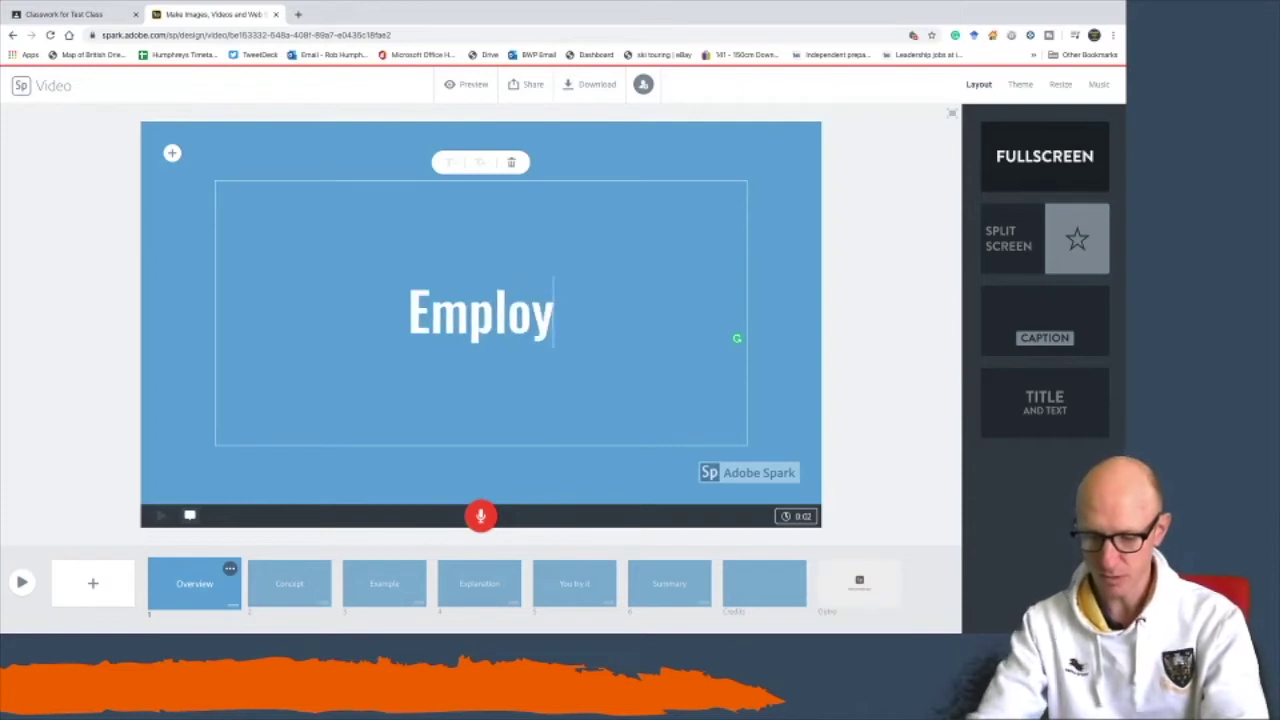
pyautogui.write('ment Sector')
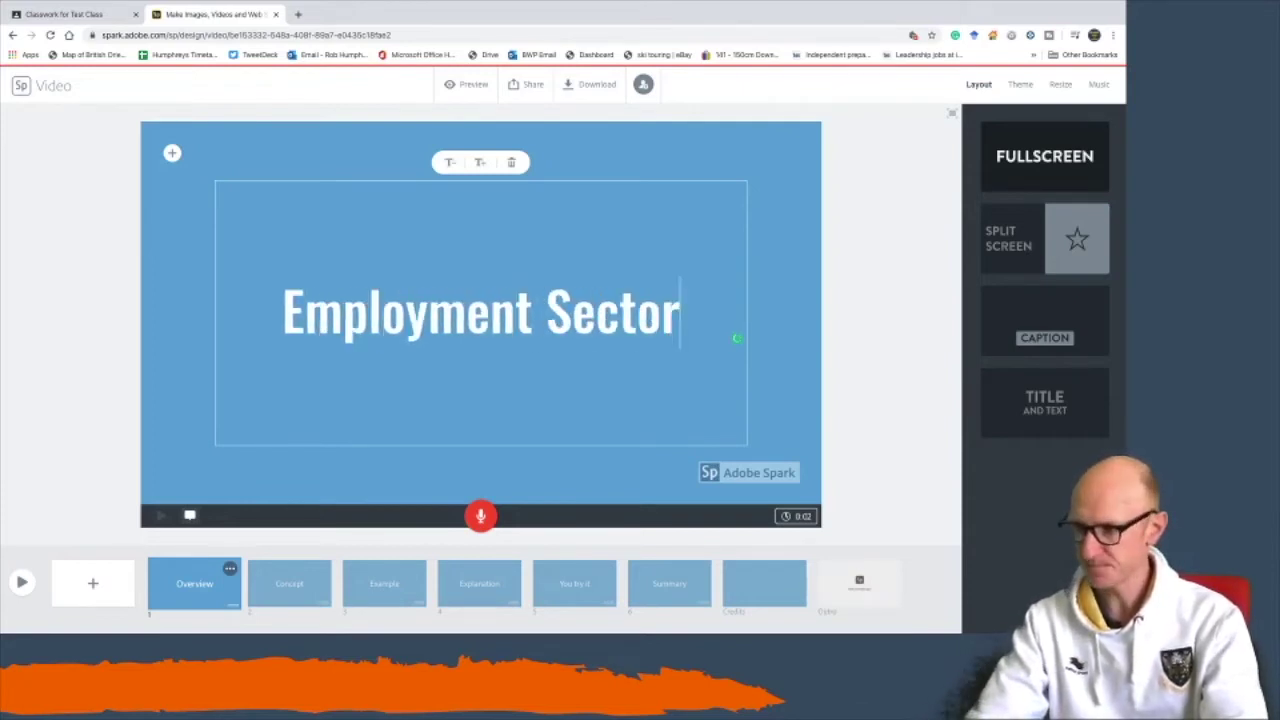
pyautogui.write('s')
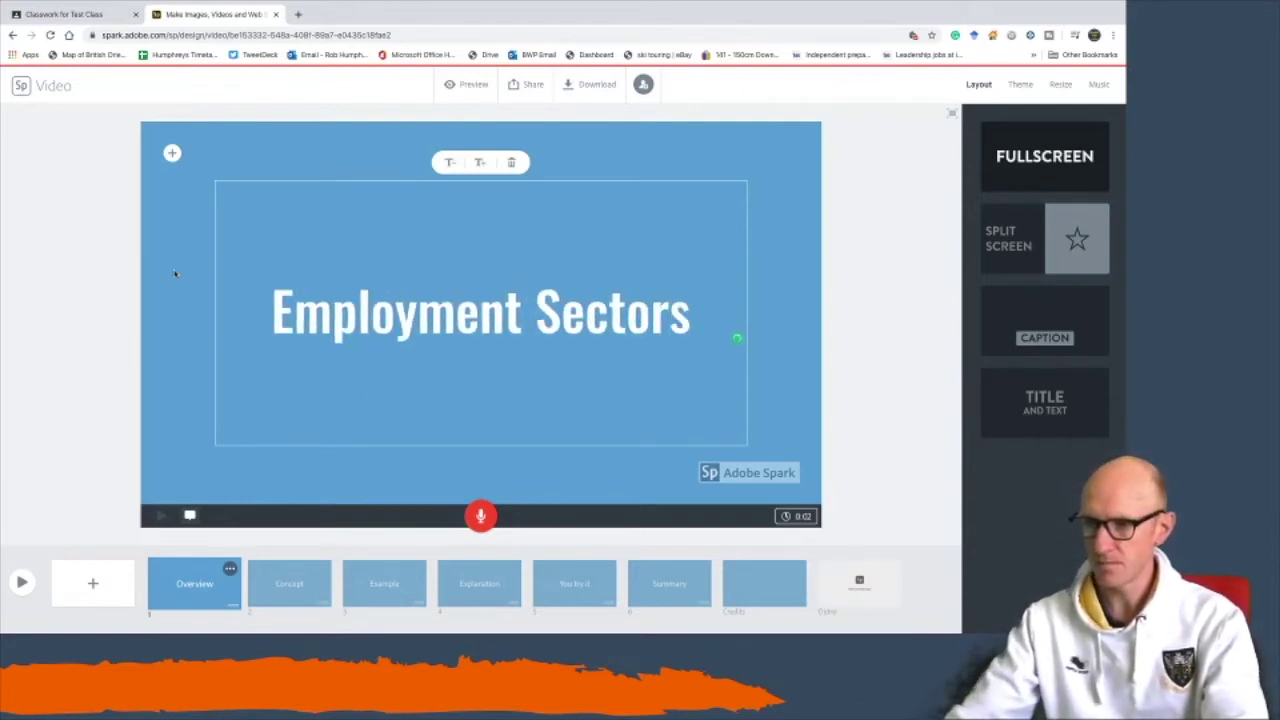
pyautogui.click(763, 245)
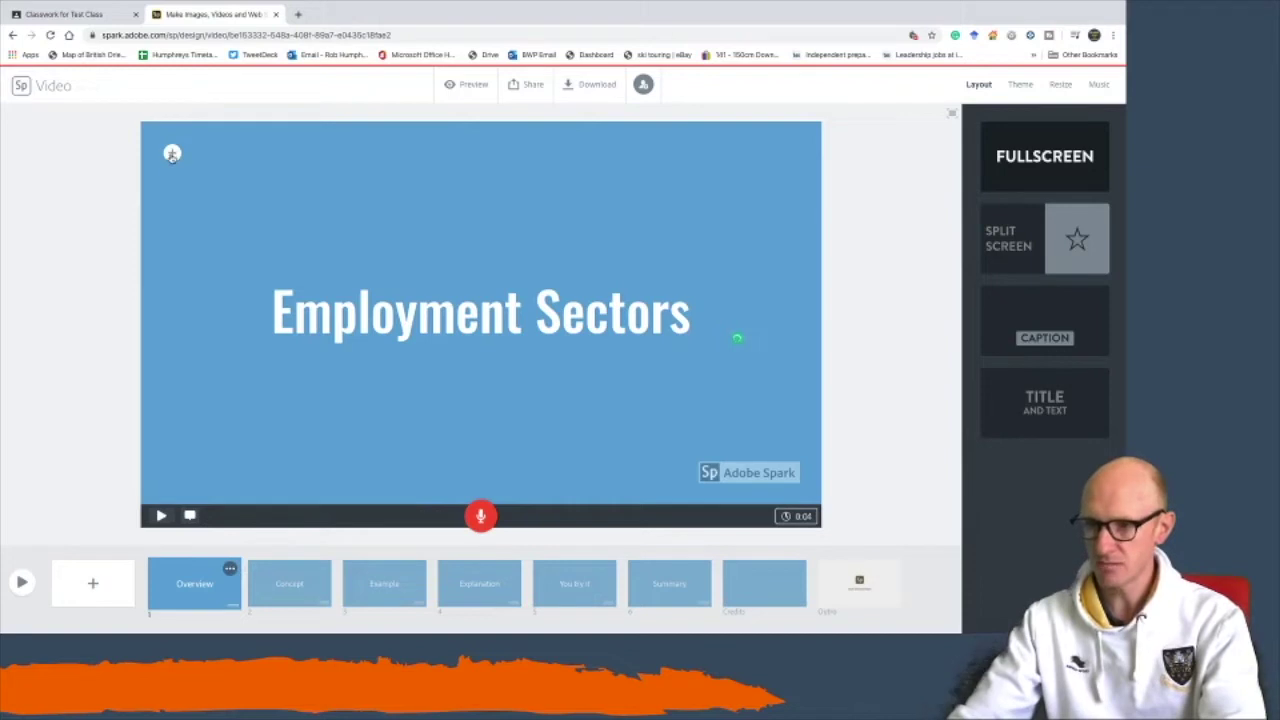
pyautogui.moveTo(173, 156)
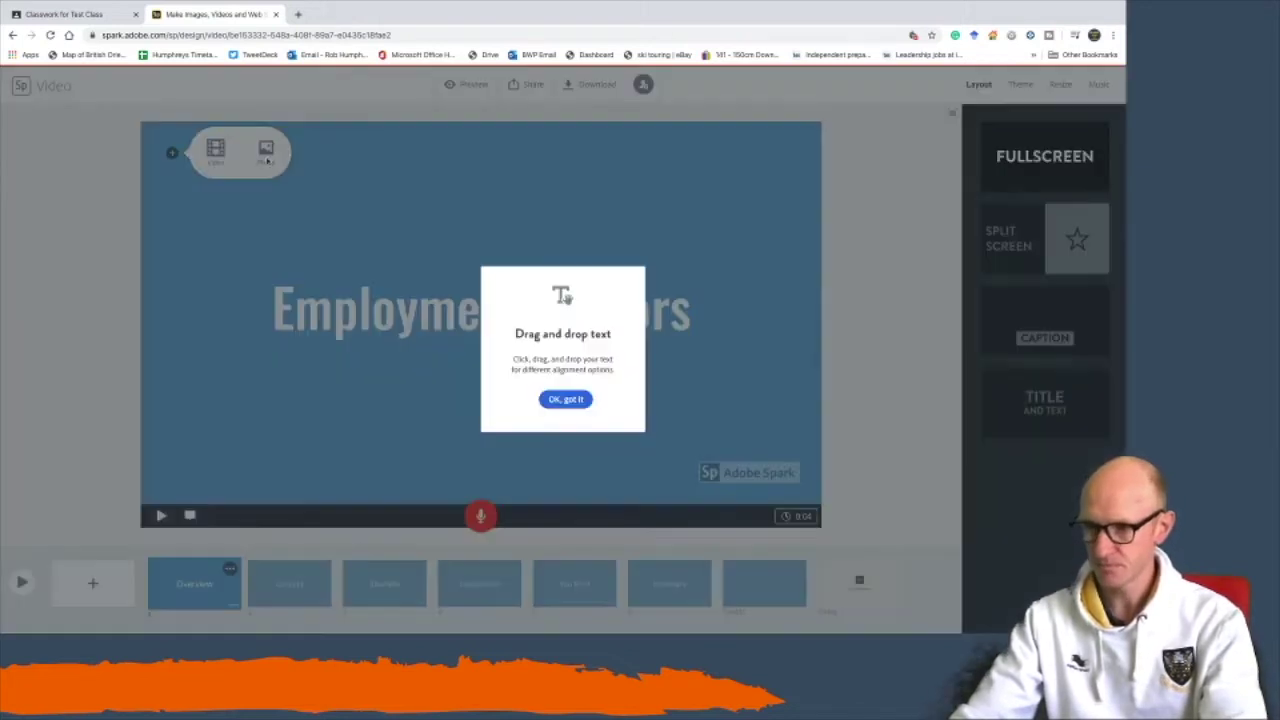
pyautogui.click(565, 399)
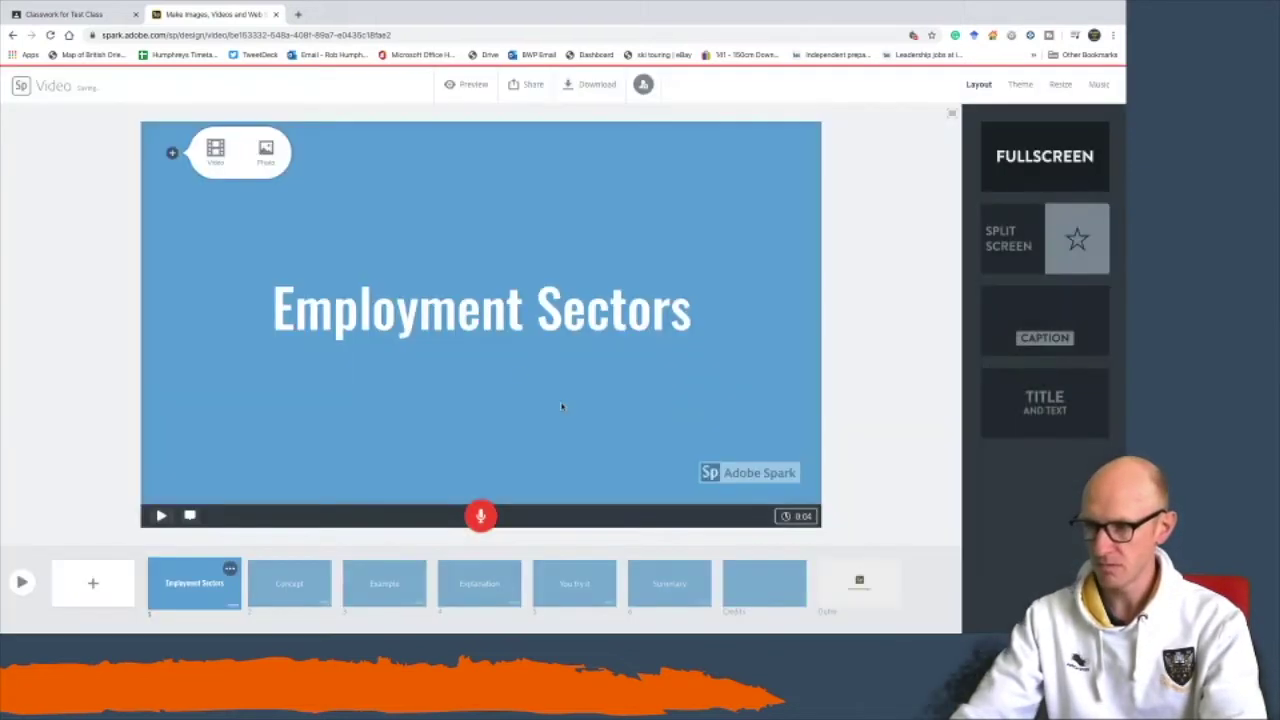
# Search free photos for 'job' and put the dollar-bills photo on the title slide.
pyautogui.click(265, 150)
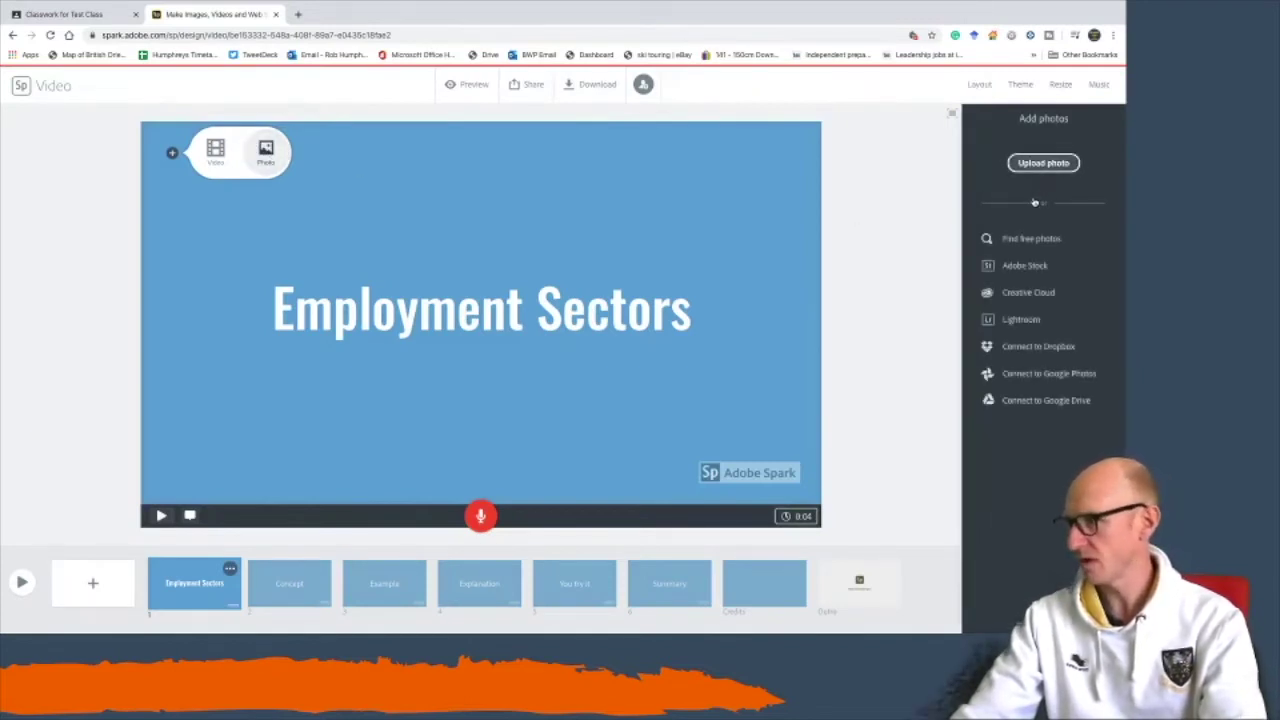
pyautogui.click(1043, 162)
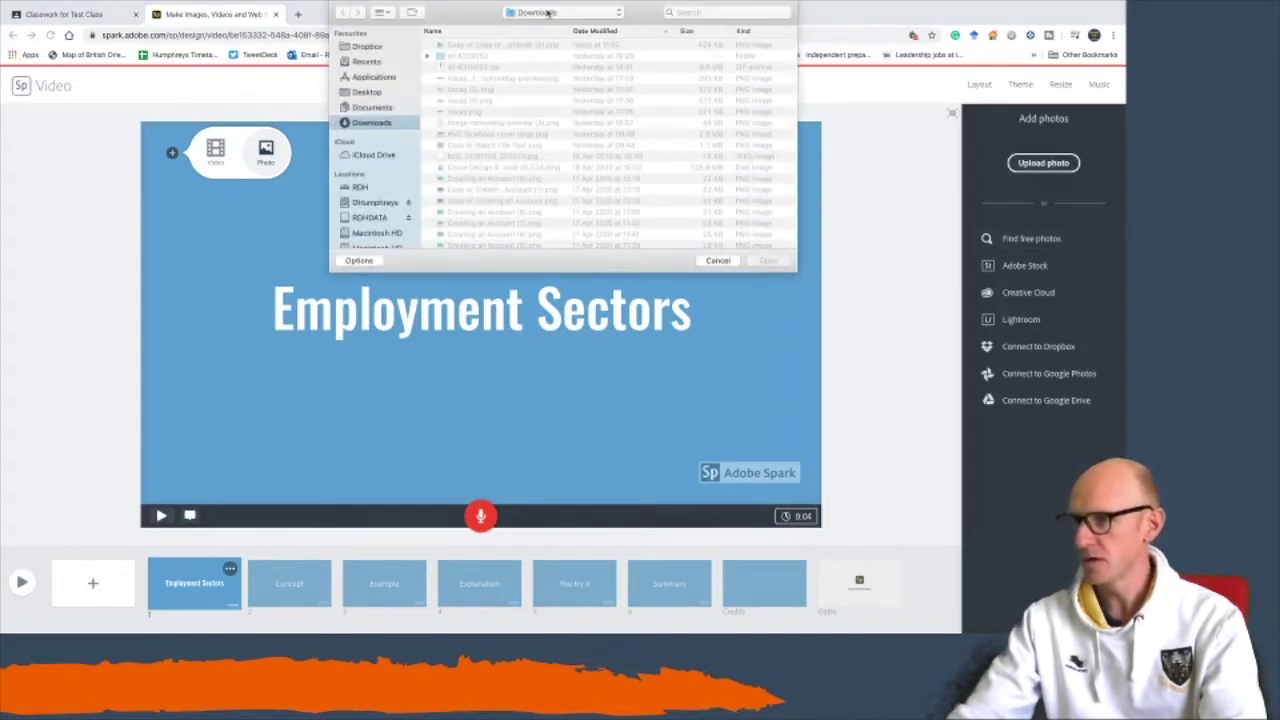
pyautogui.click(718, 261)
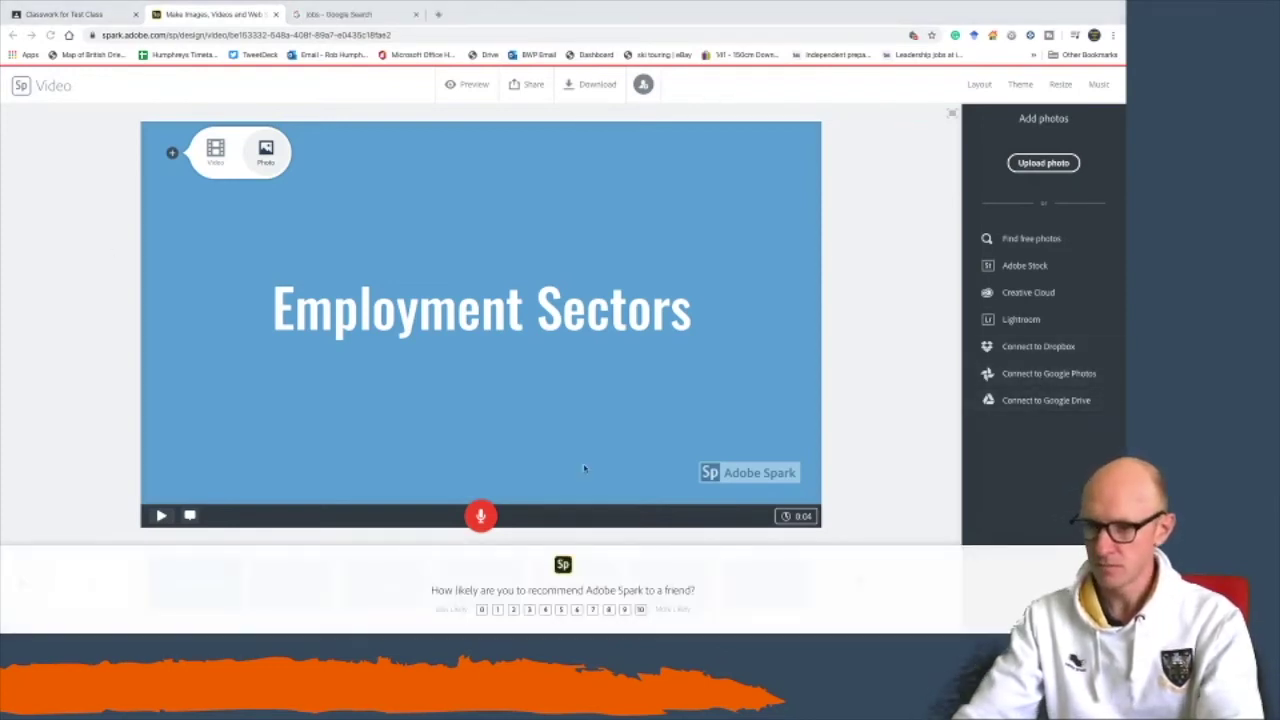
pyautogui.click(1014, 241)
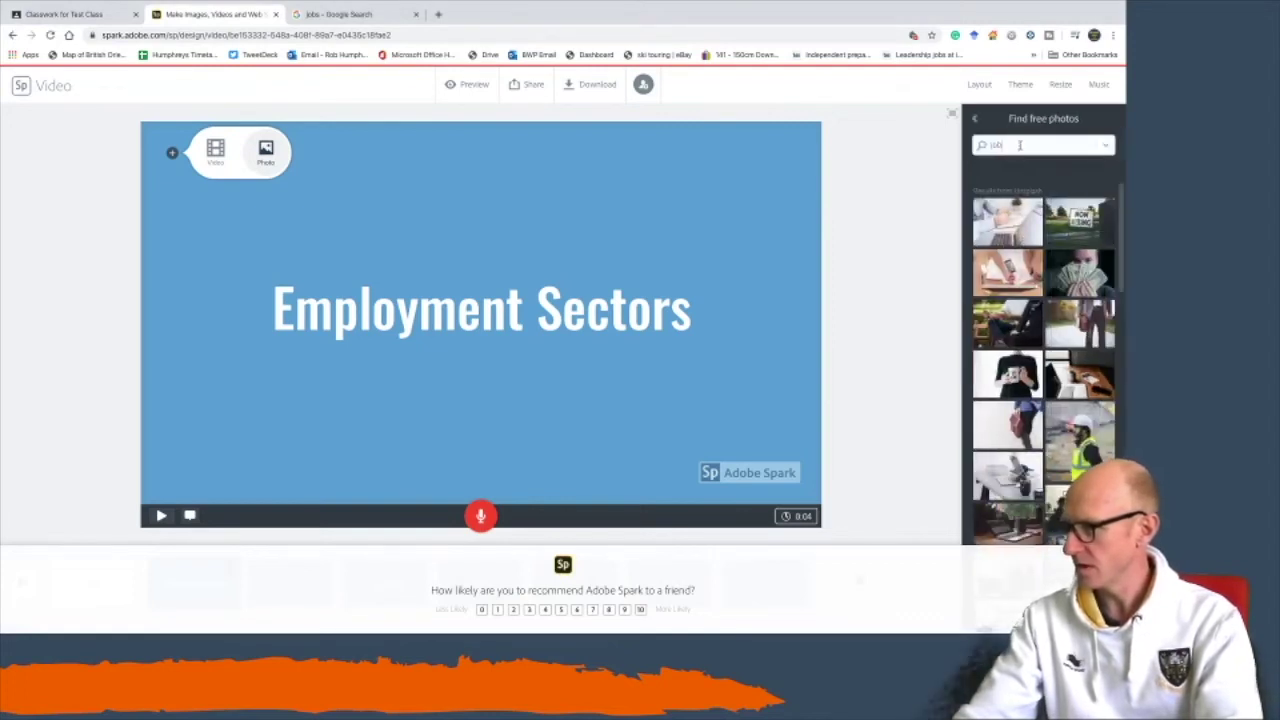
pyautogui.press('Return')
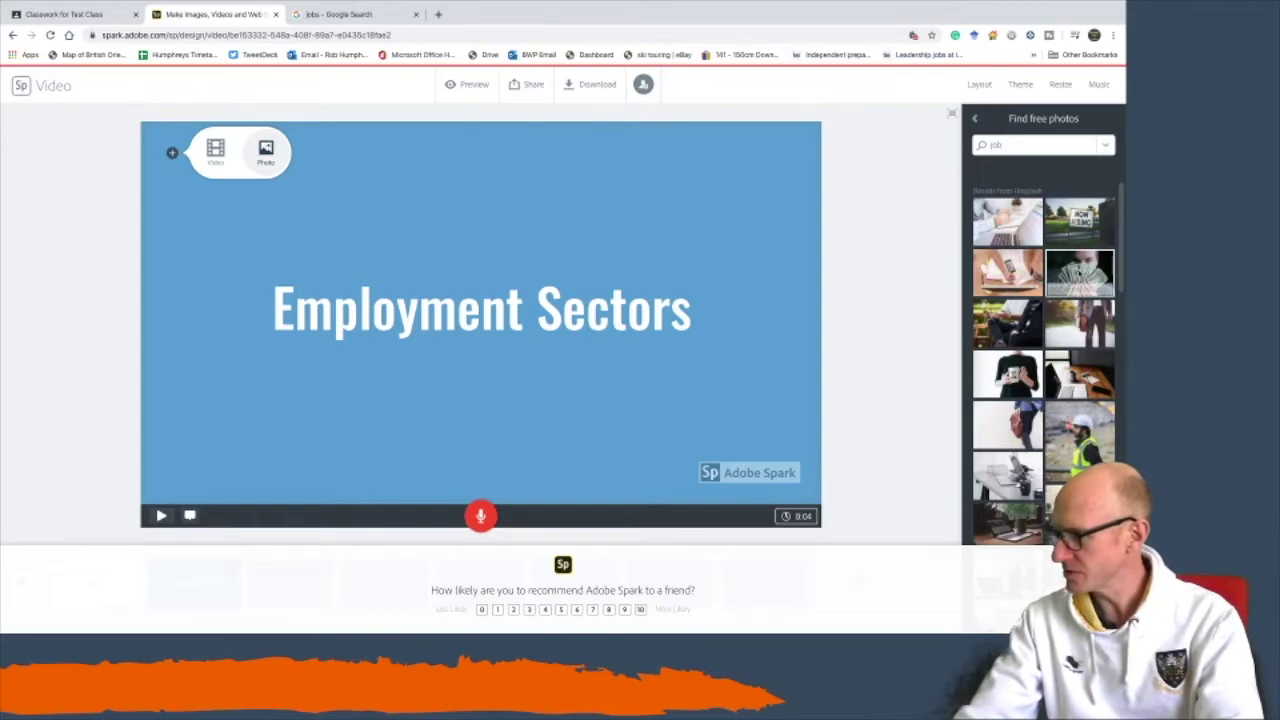
pyautogui.click(1080, 274)
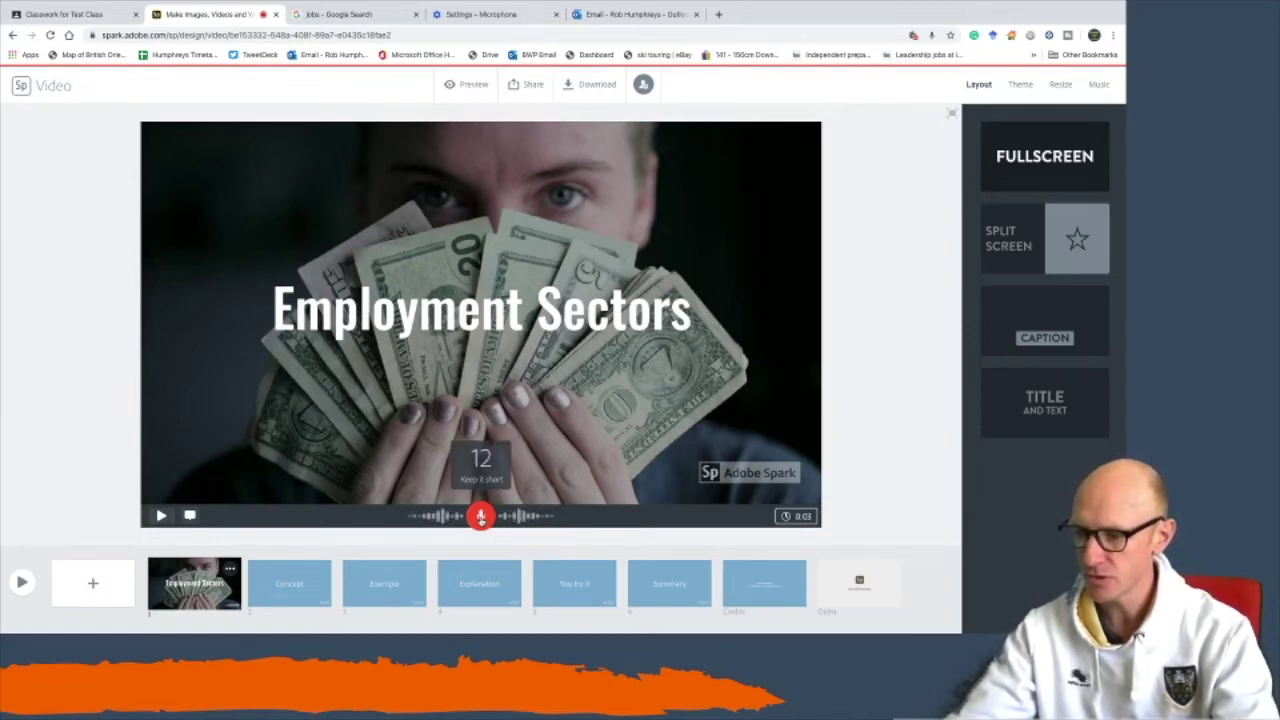
# Record a 5-second voiceover for the title slide and play it back.
pyautogui.moveTo(480, 517); pyautogui.dragTo(480, 517)
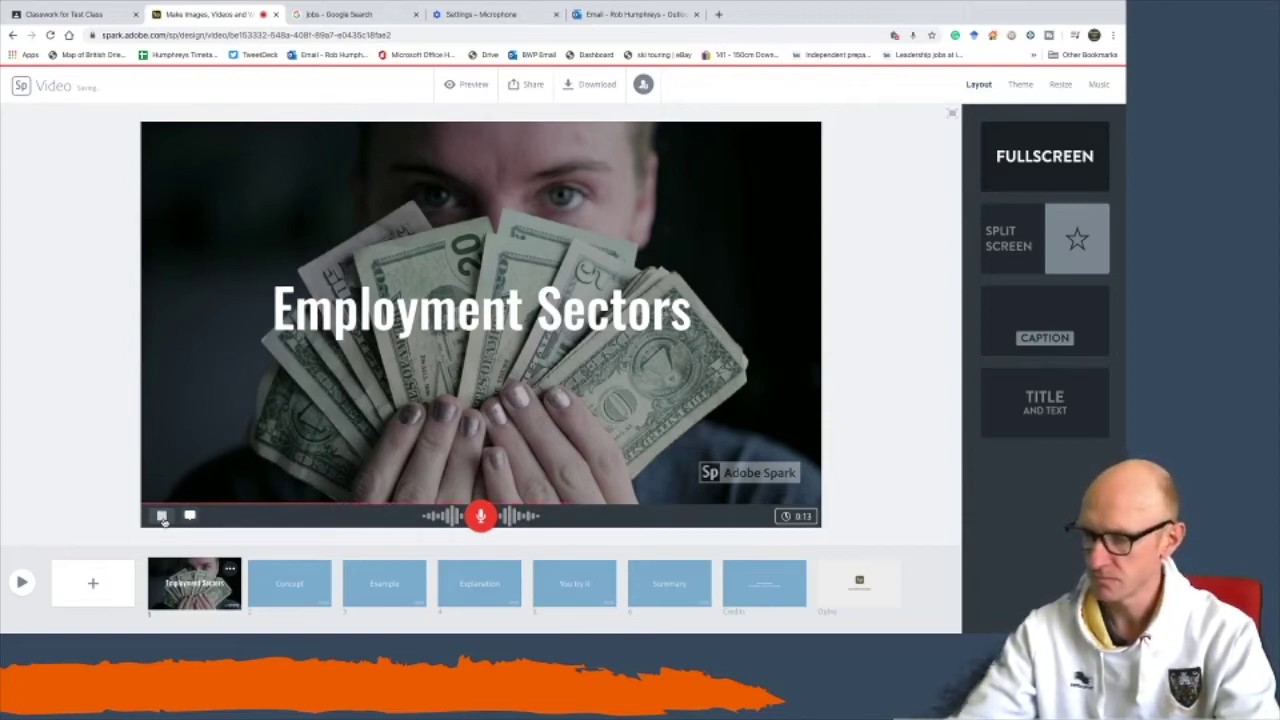
pyautogui.click(161, 516)
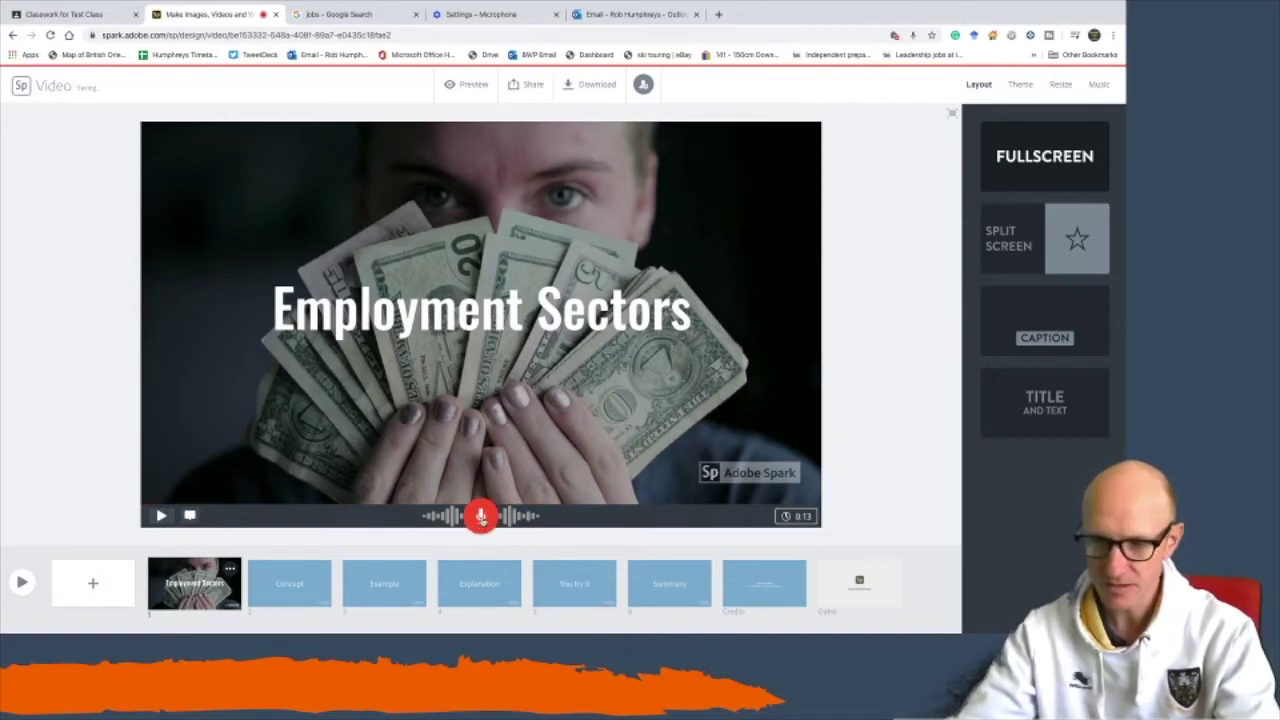
pyautogui.click(480, 516)
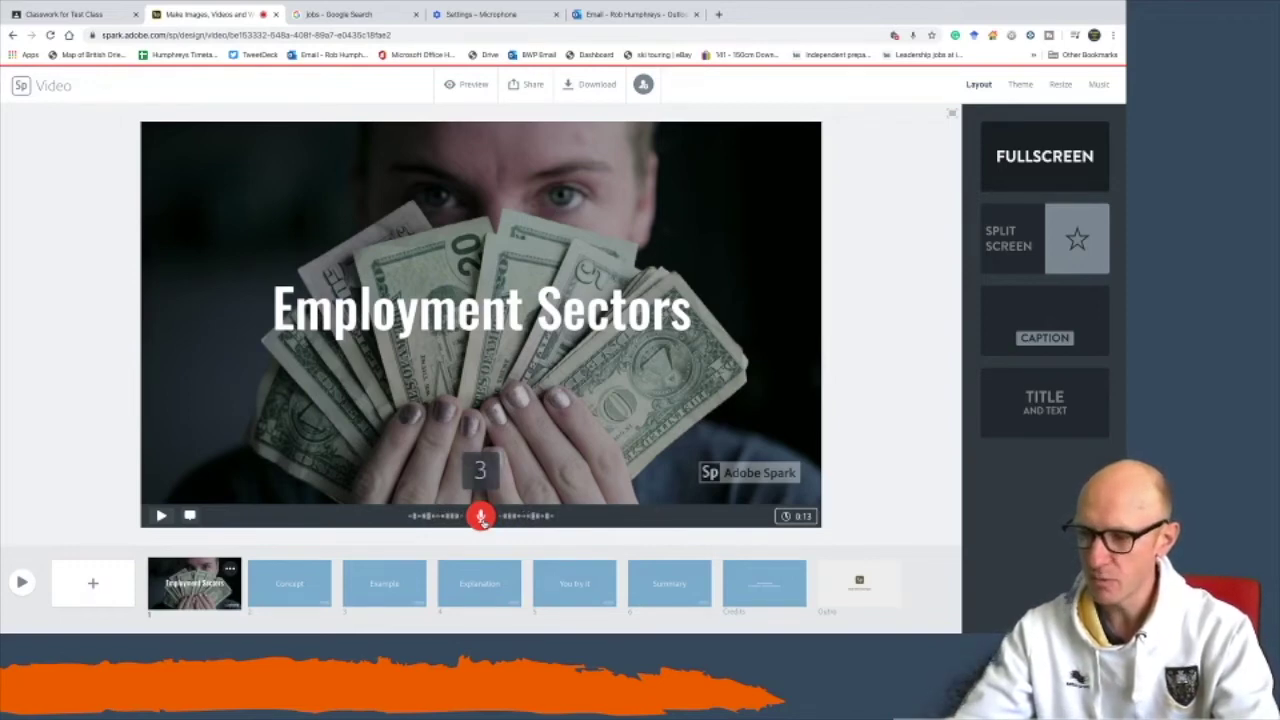
pyautogui.moveTo(482, 520); pyautogui.dragTo(300, 514)
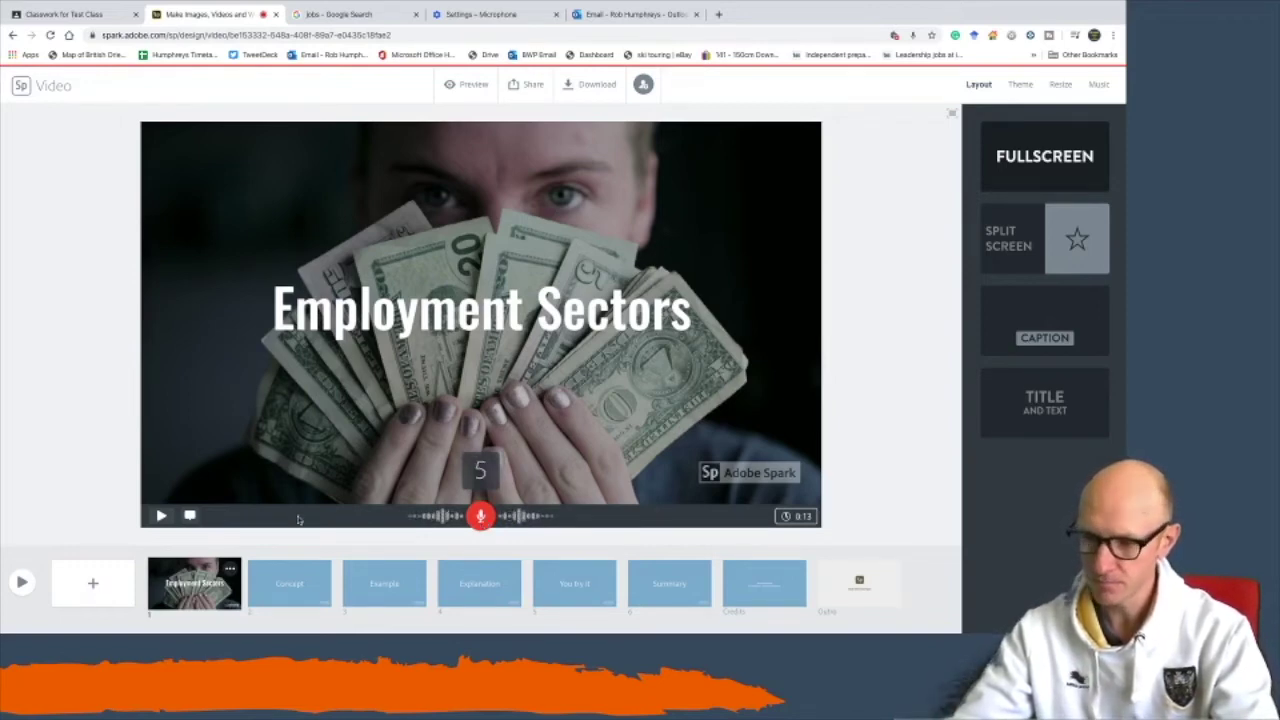
pyautogui.click(160, 516)
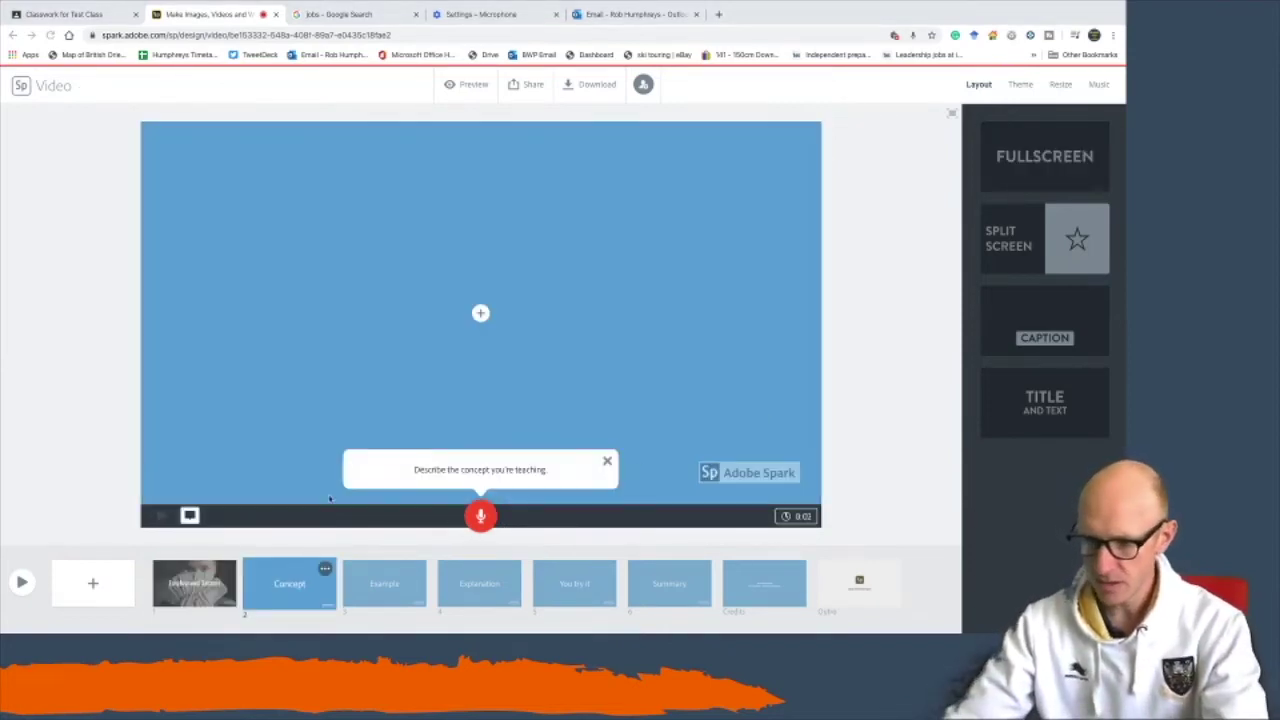
# Switch the Concept slide to Split Screen and add a text box on its right half.
pyautogui.click(1026, 241)
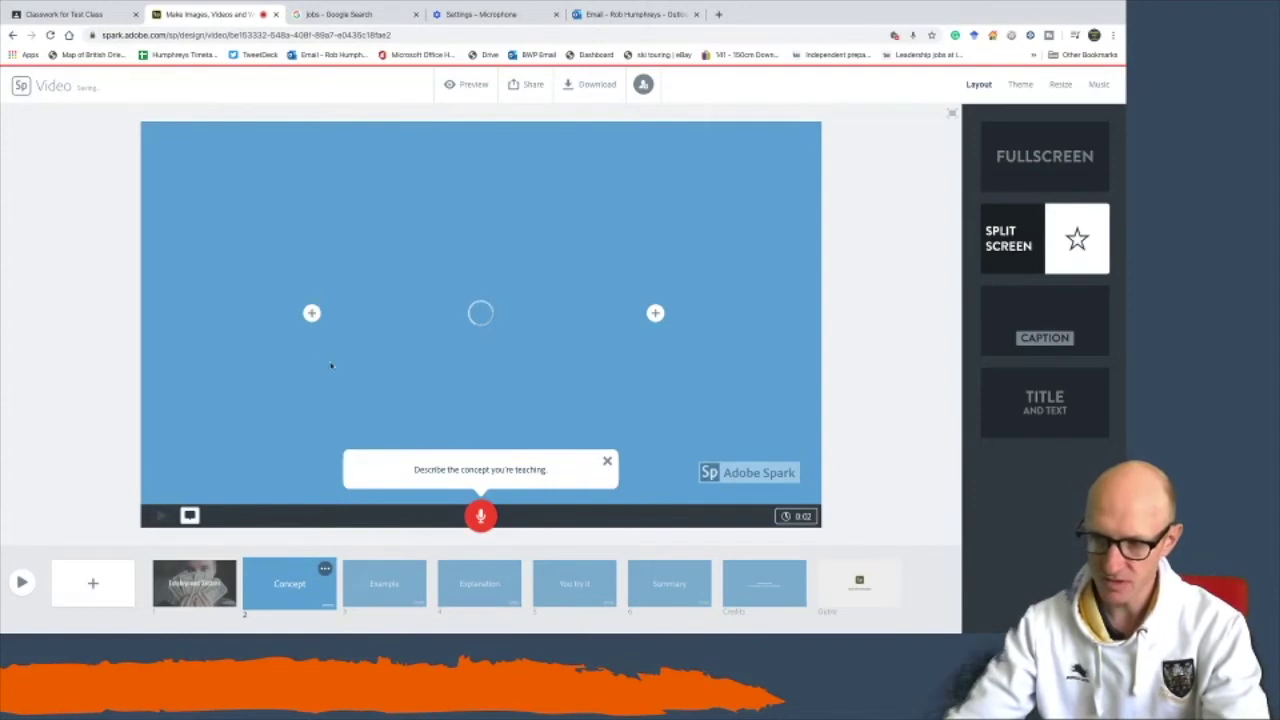
pyautogui.click(607, 462)
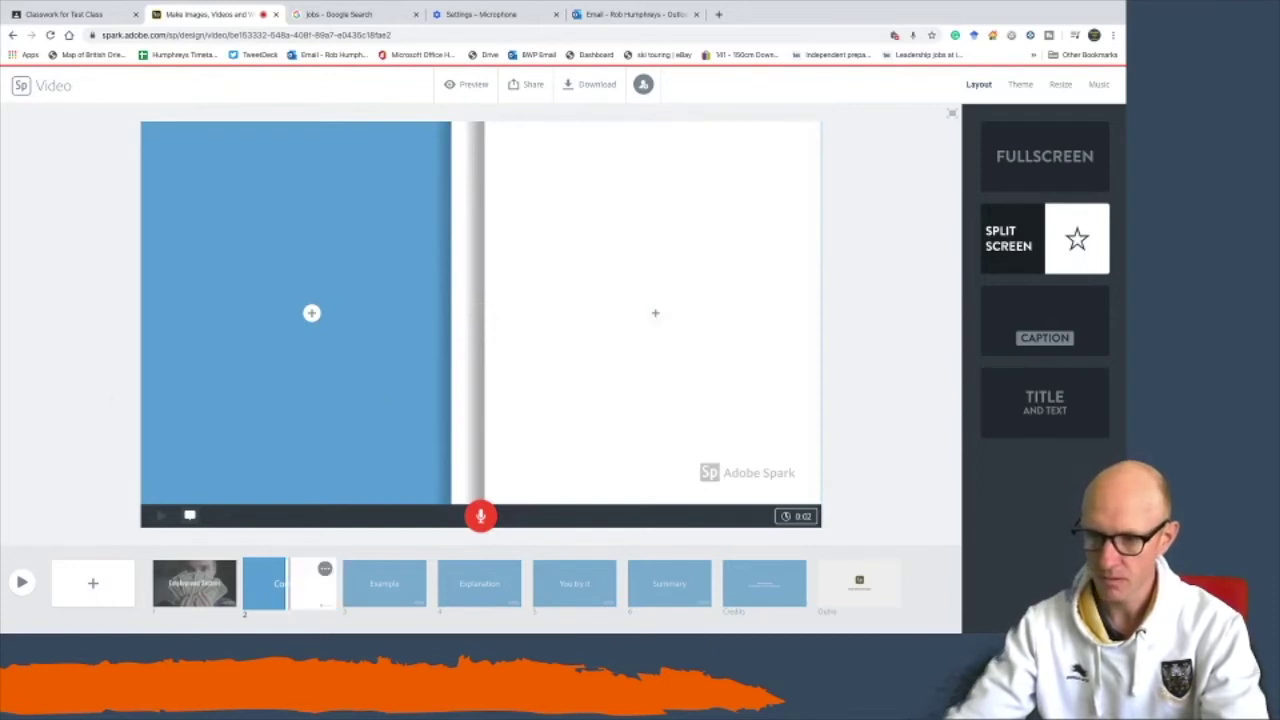
pyautogui.click(655, 325)
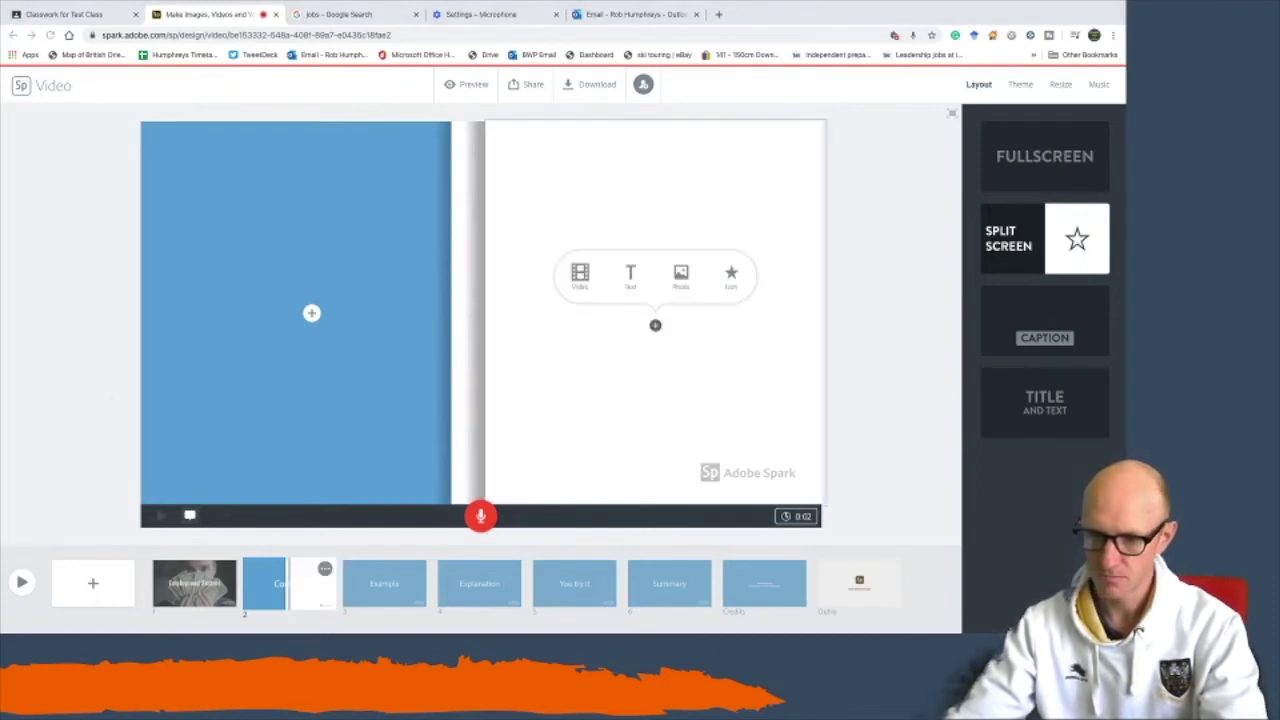
pyautogui.click(629, 278)
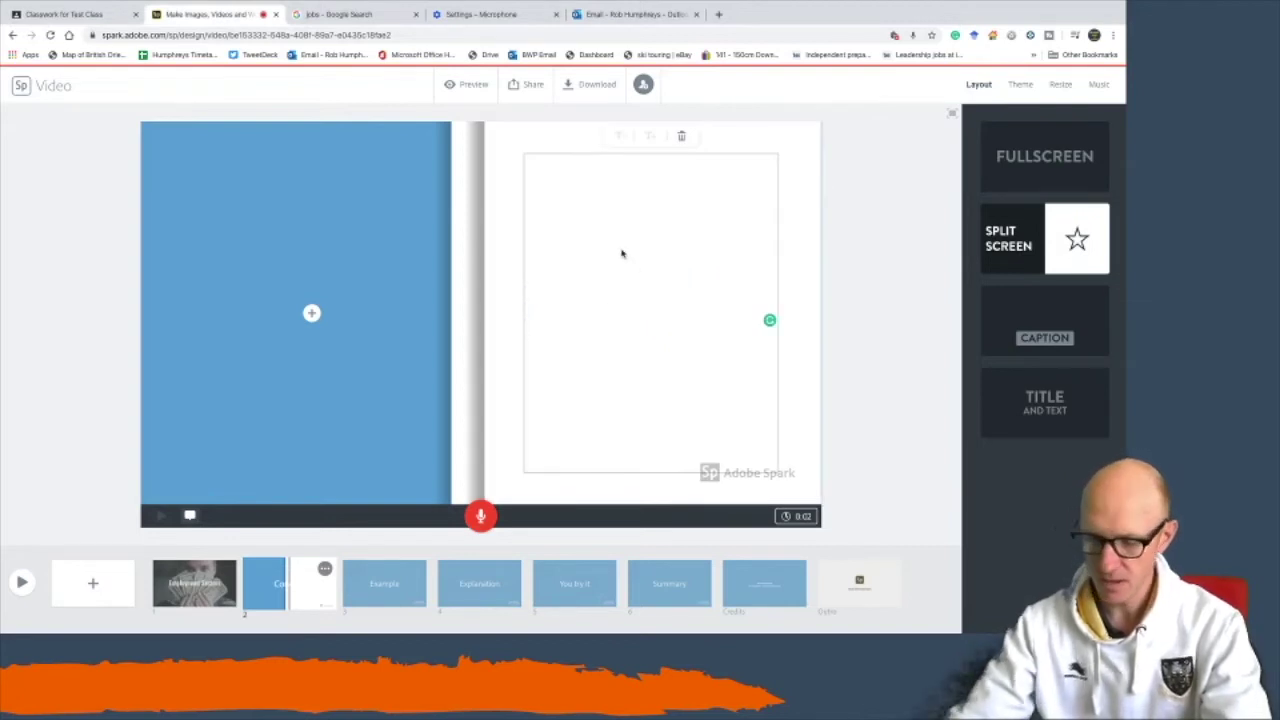
# Type Primary, Secondary, Tertiary and Quarternary Industry on separate lines.
pyautogui.write('Primary I')
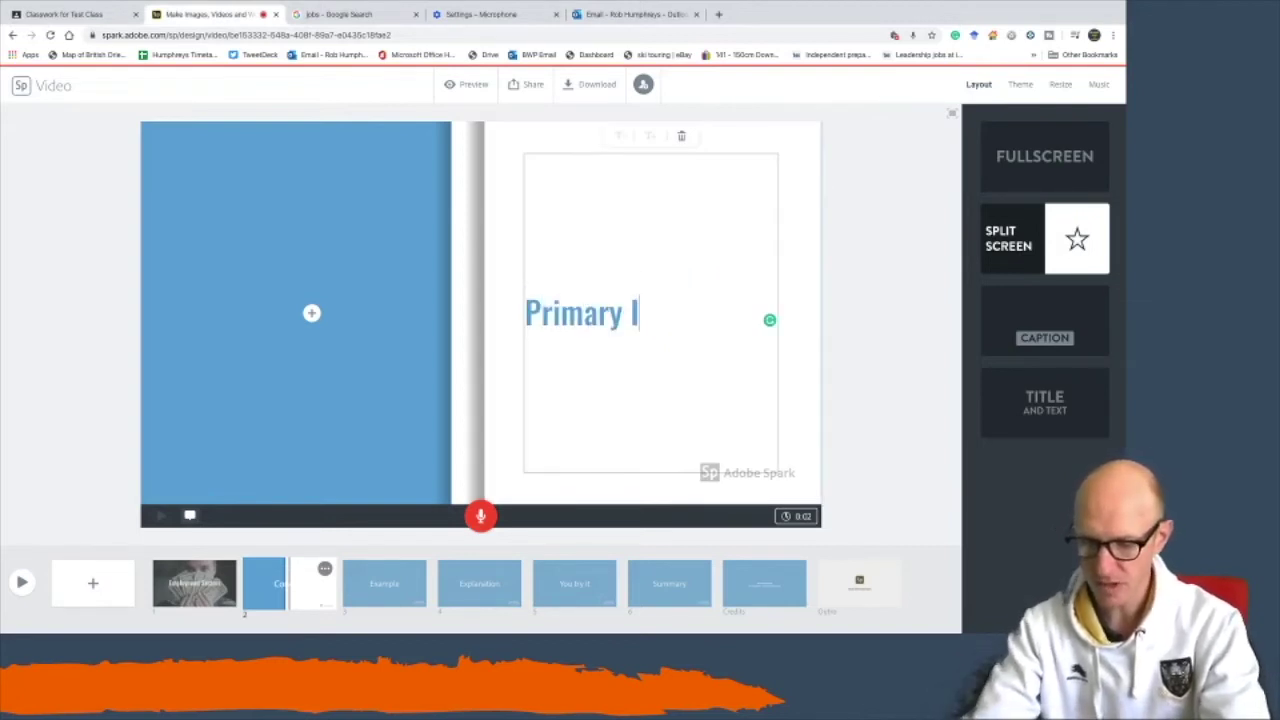
pyautogui.write('ndu')
pyautogui.press('BackSpace')
pyautogui.write('dustry')
pyautogui.press('Return')
pyautogui.write('S')
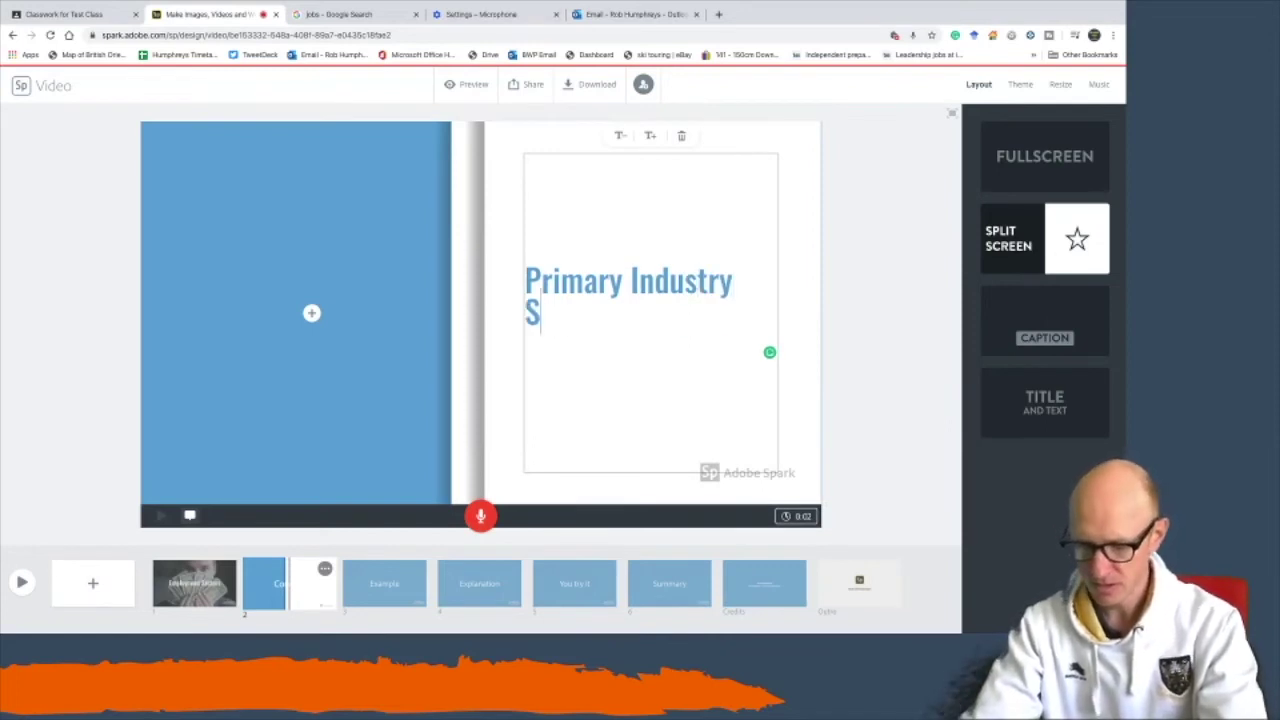
pyautogui.write('econdary Industry')
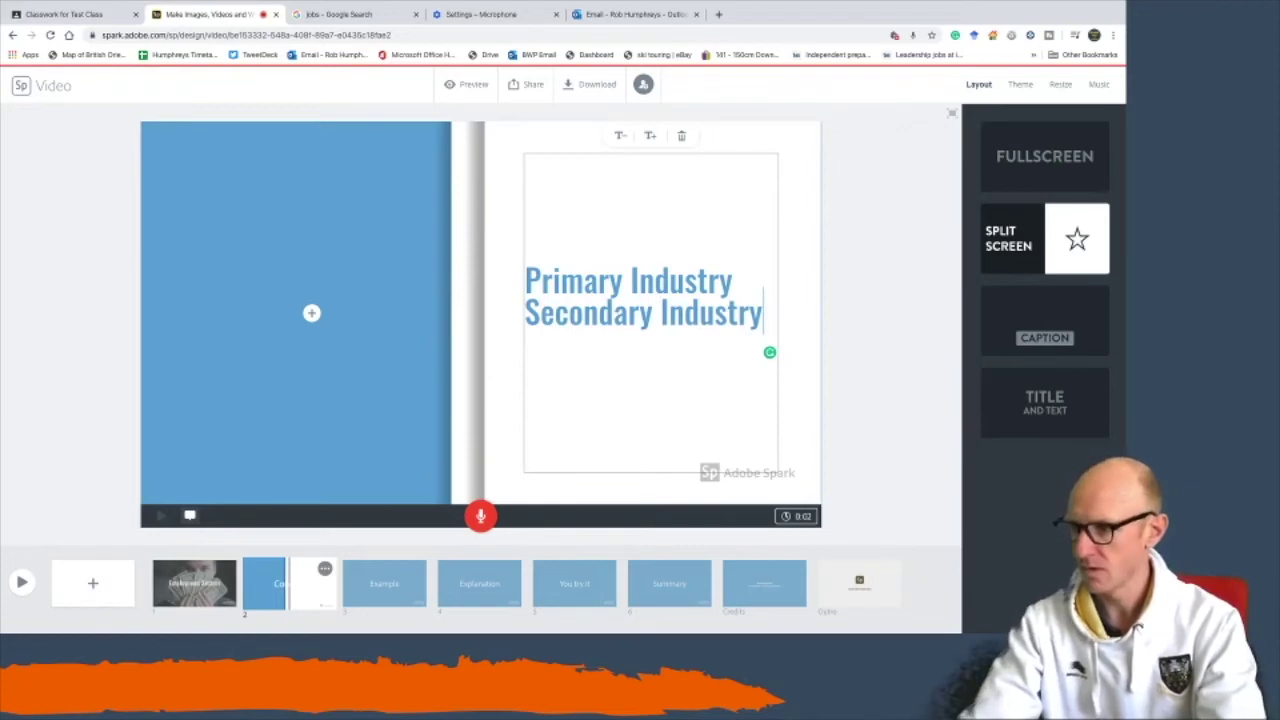
pyautogui.press('Return')
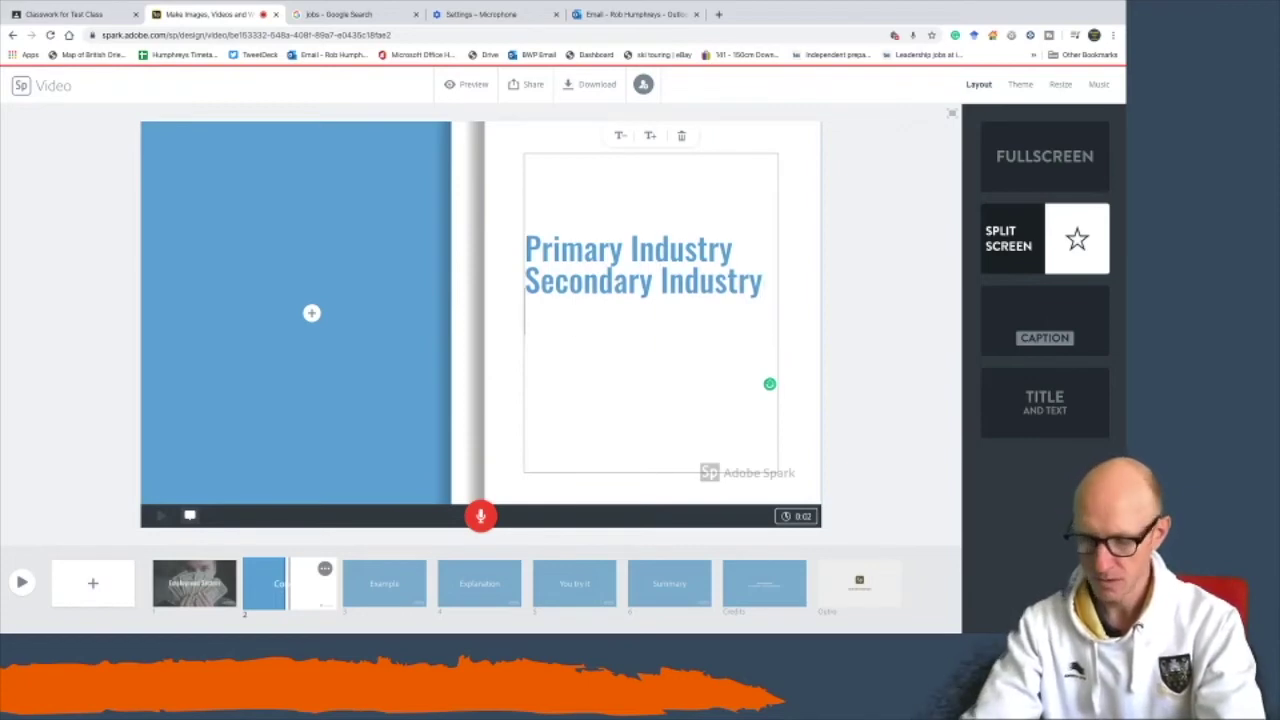
pyautogui.write('Tertiary Inu')
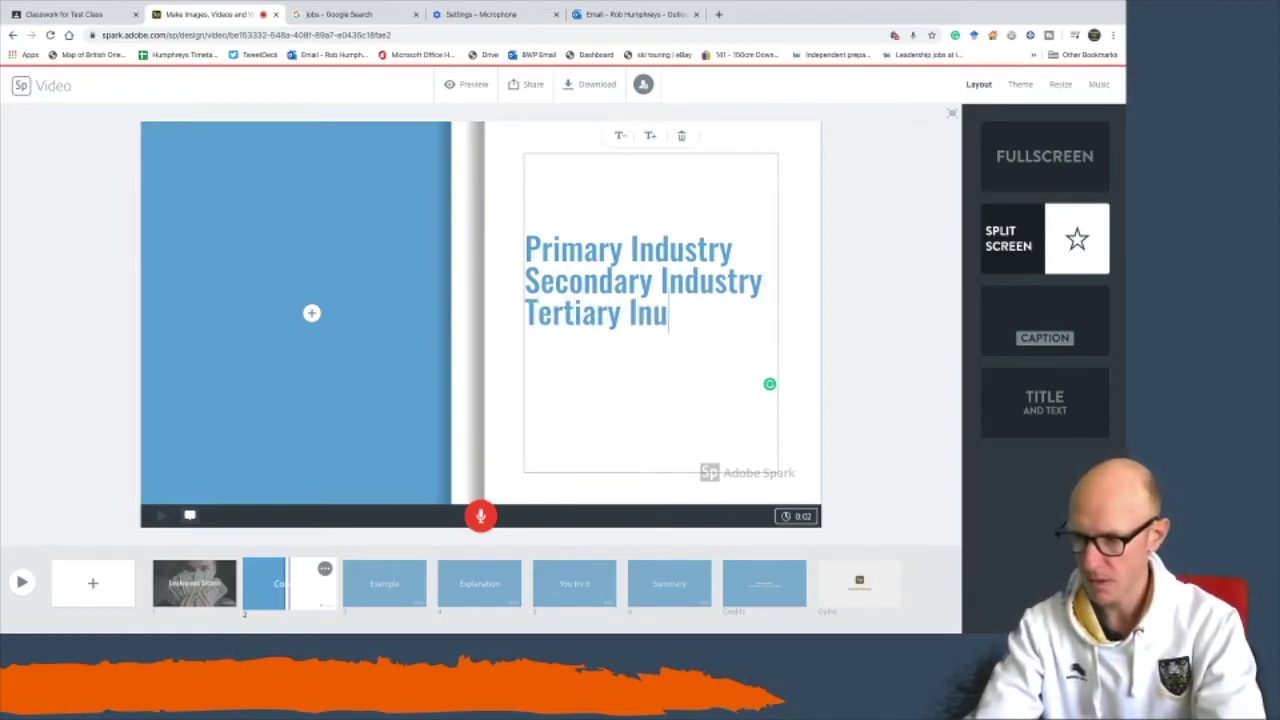
pyautogui.press('BackSpace')
pyautogui.write('dustry')
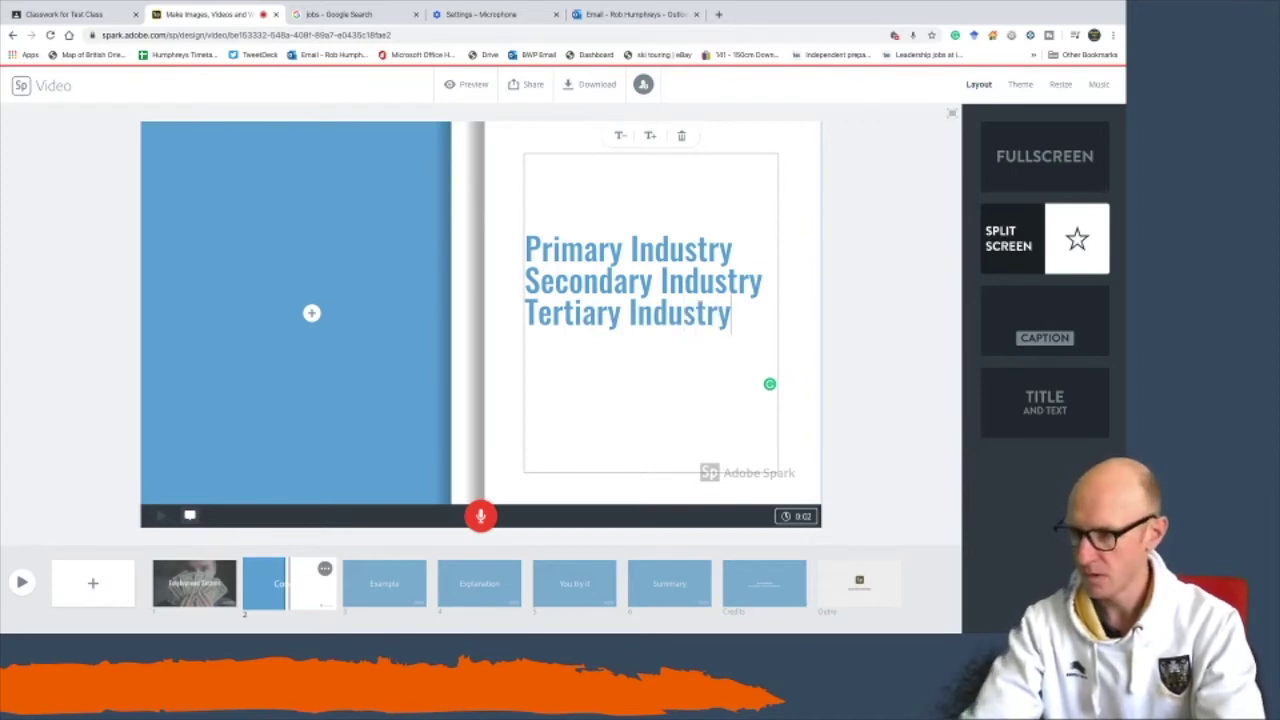
pyautogui.press('Return')
pyautogui.write('Qua')
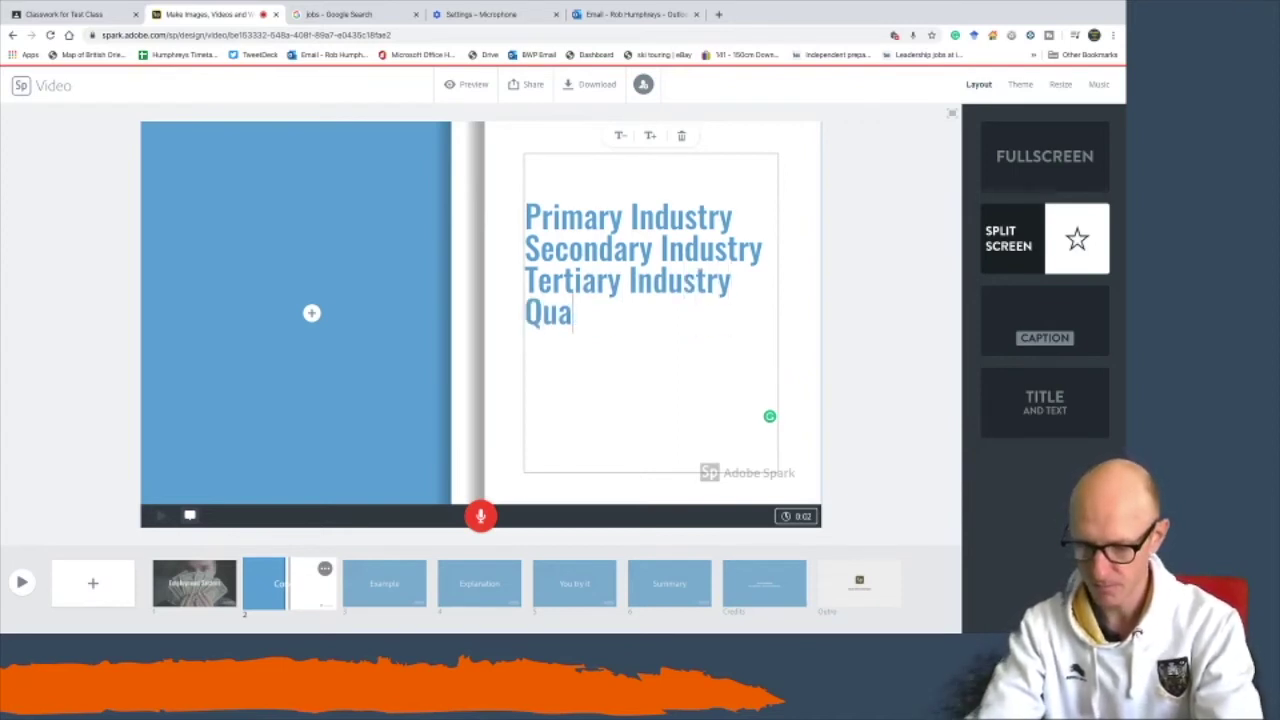
pyautogui.write('rternary Industry')
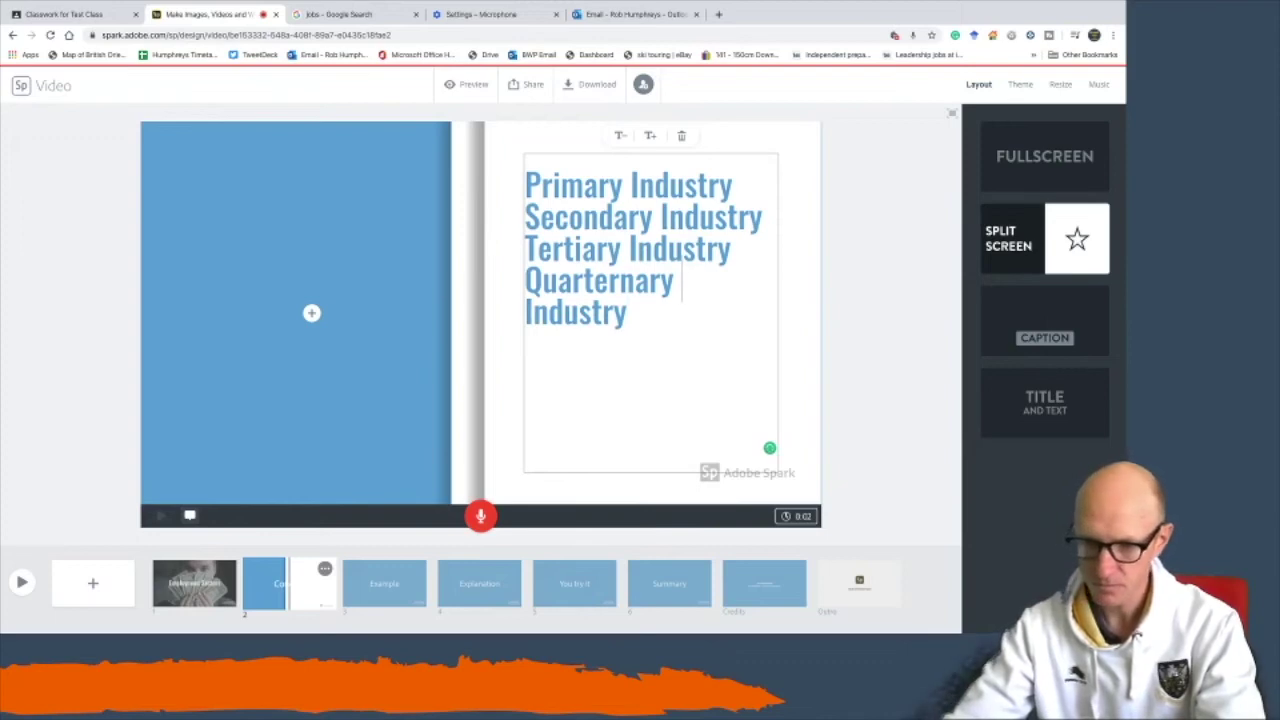
# Undo an accidental deletion of the industry sector list.
pyautogui.tripleClick(603, 287)
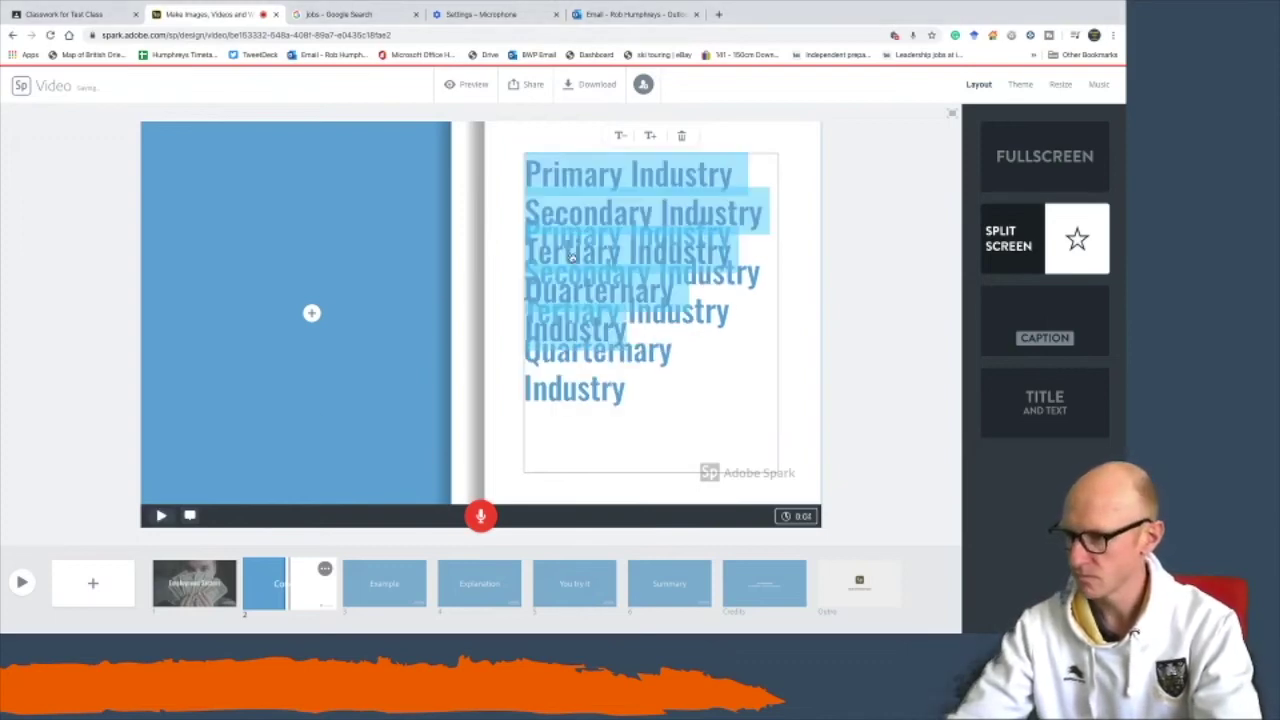
pyautogui.press('BackSpace')
pyautogui.hotkey('ctrl', 'z')
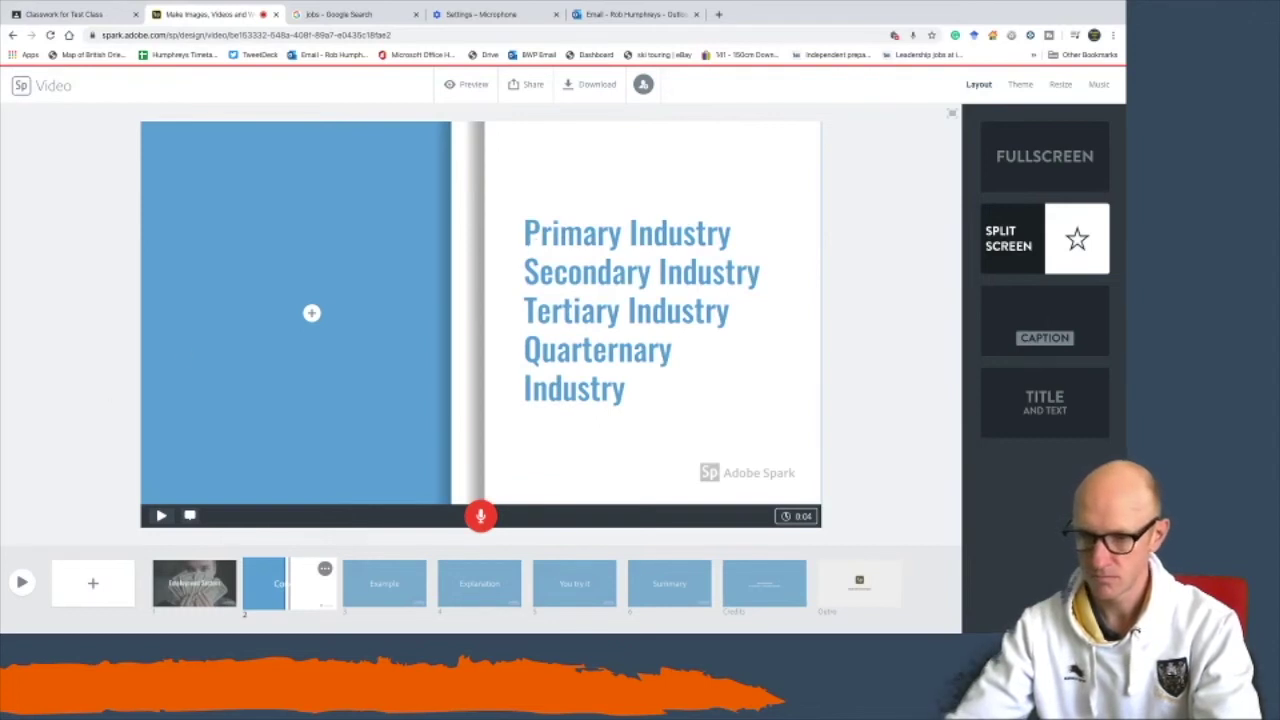
pyautogui.click(312, 316)
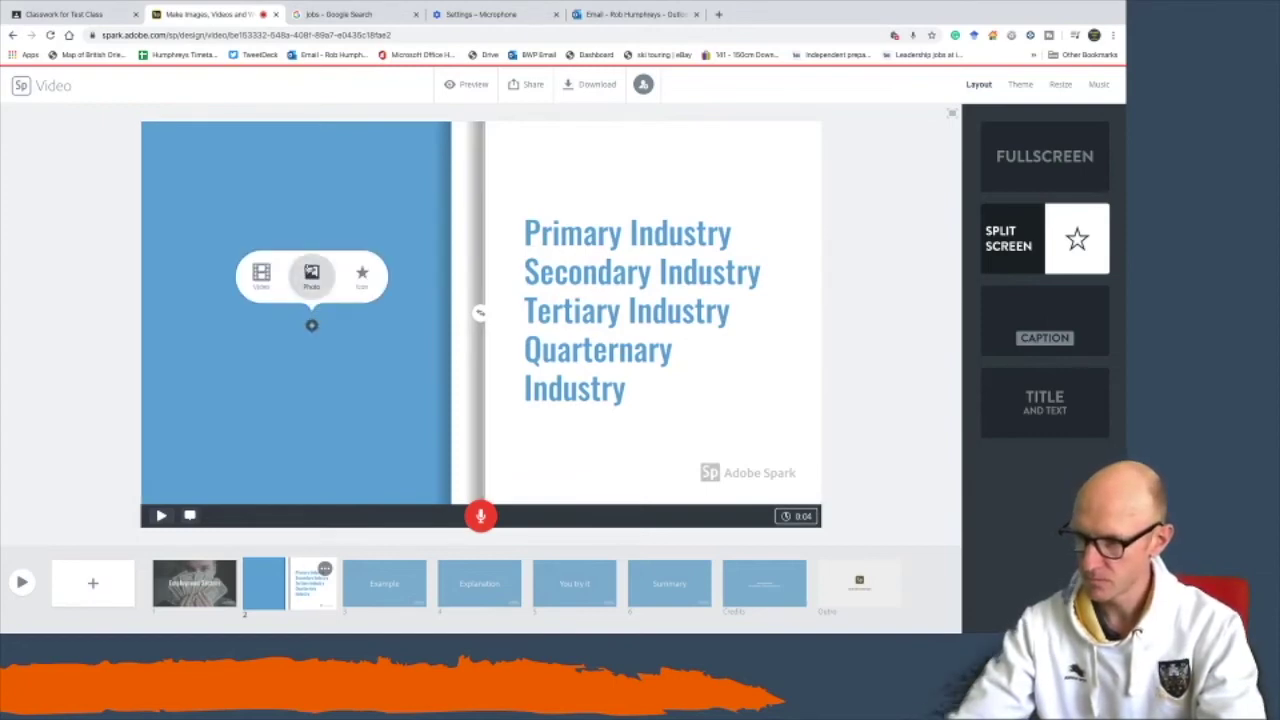
# Search free photos for 'industry' and fill the left half with the smoking-chimney photo.
pyautogui.click(312, 275)
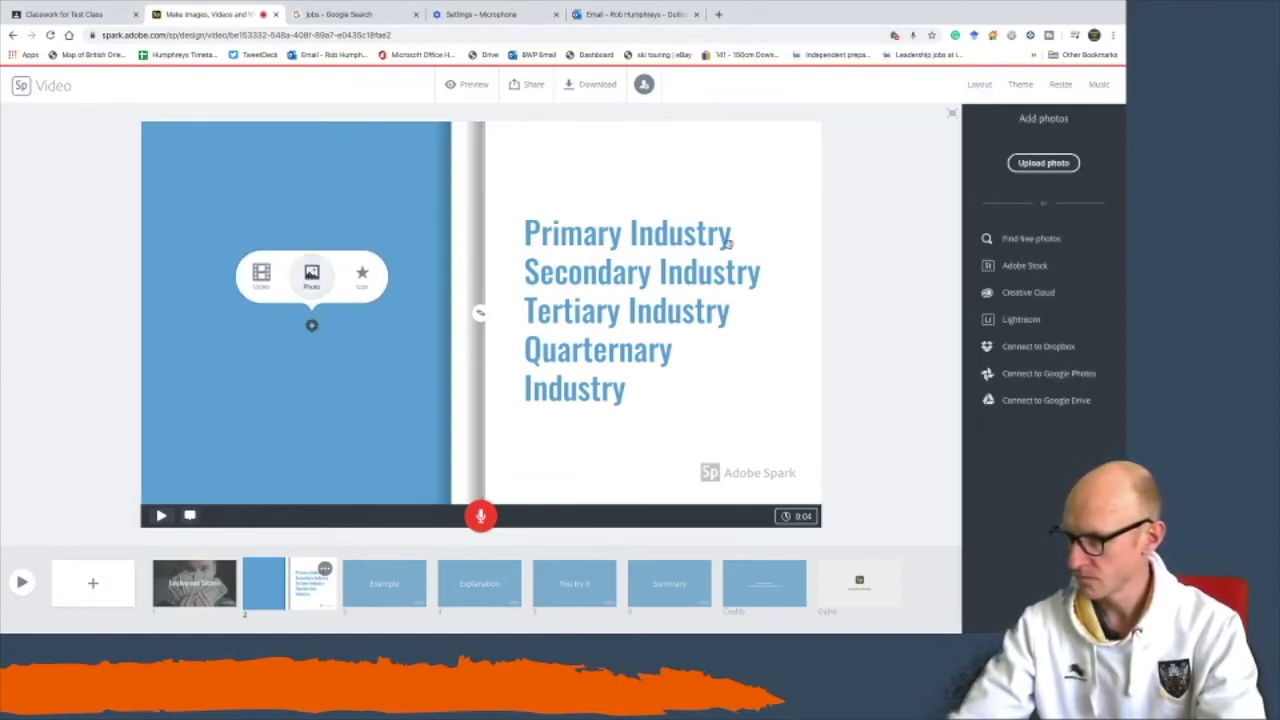
pyautogui.click(1006, 238)
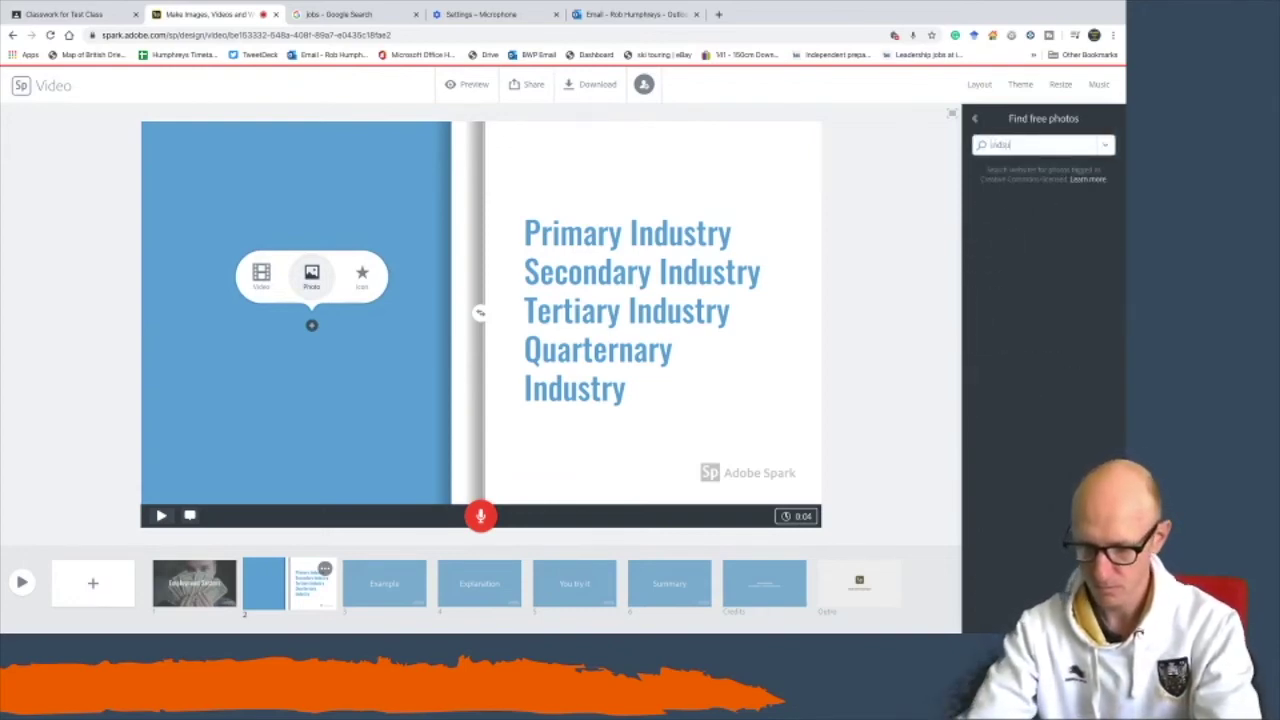
pyautogui.write('industry')
pyautogui.press('Return')
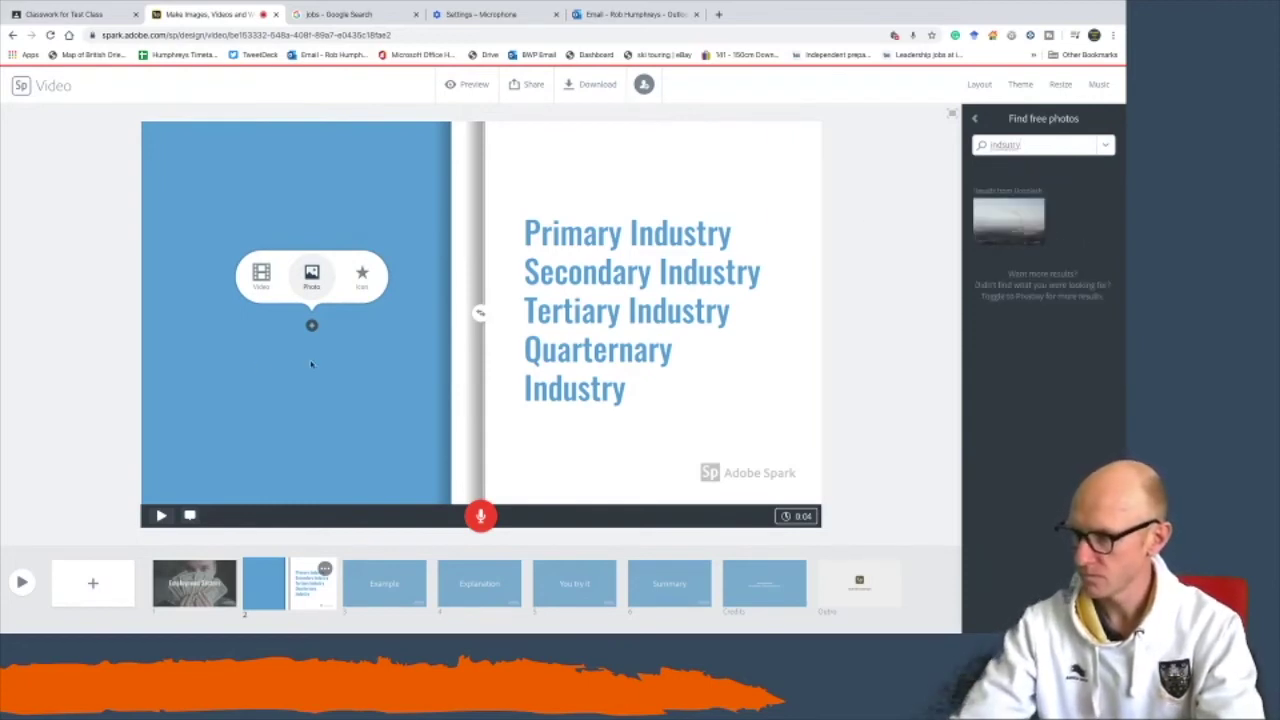
pyautogui.click(1013, 225)
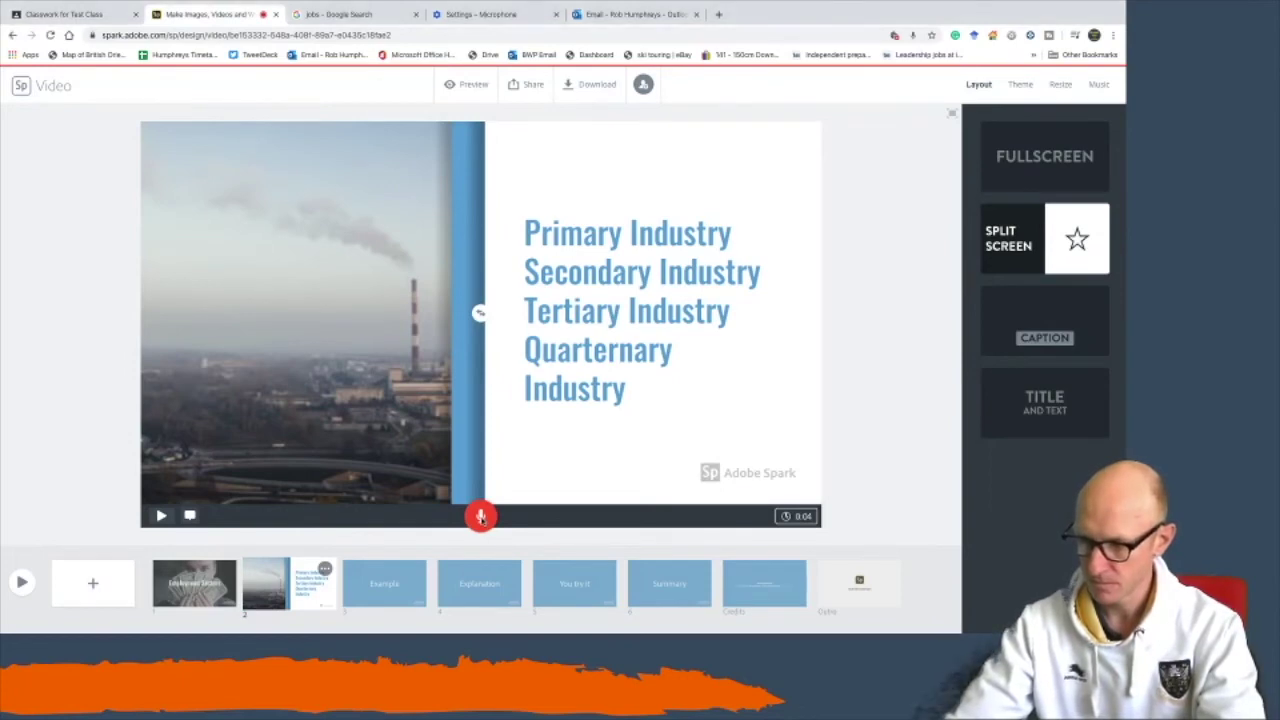
# Record a 10-second voice narration for the Concept slide.
pyautogui.moveTo(480, 516); pyautogui.dragTo(481, 516)
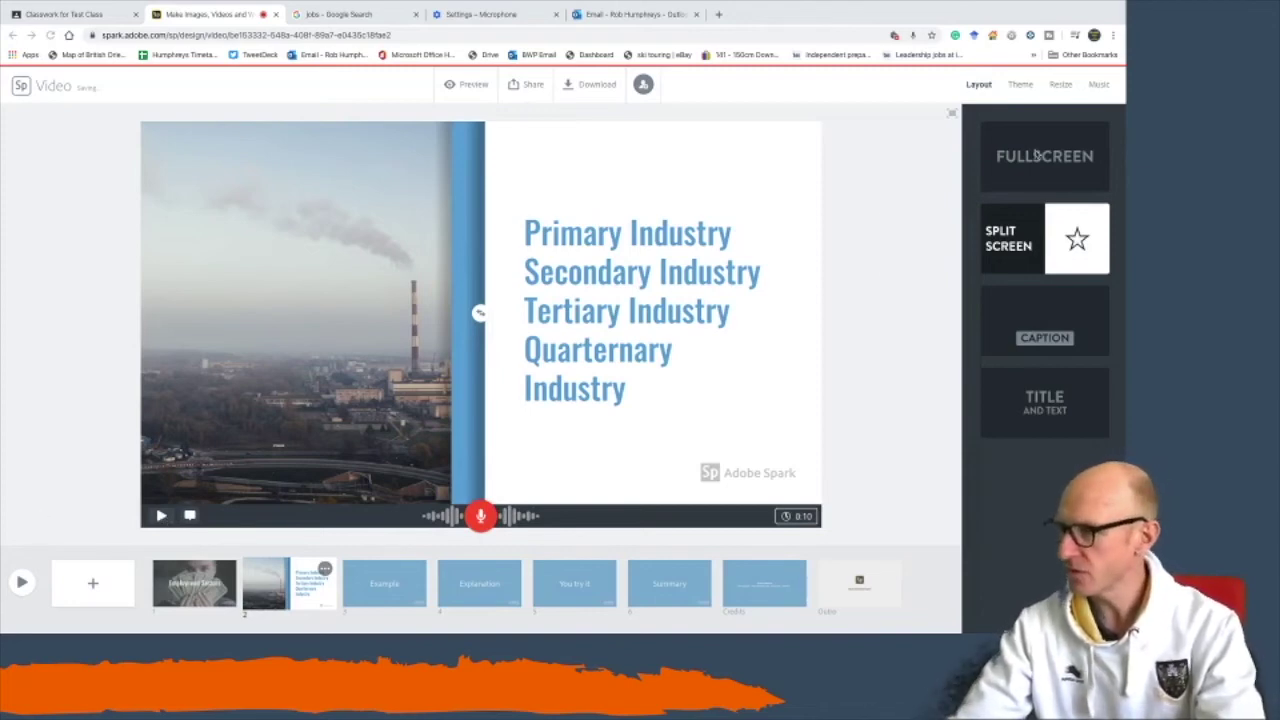
# Switch the video to the green Elevate theme and choose Travelling Buddies as background music.
pyautogui.click(1019, 86)
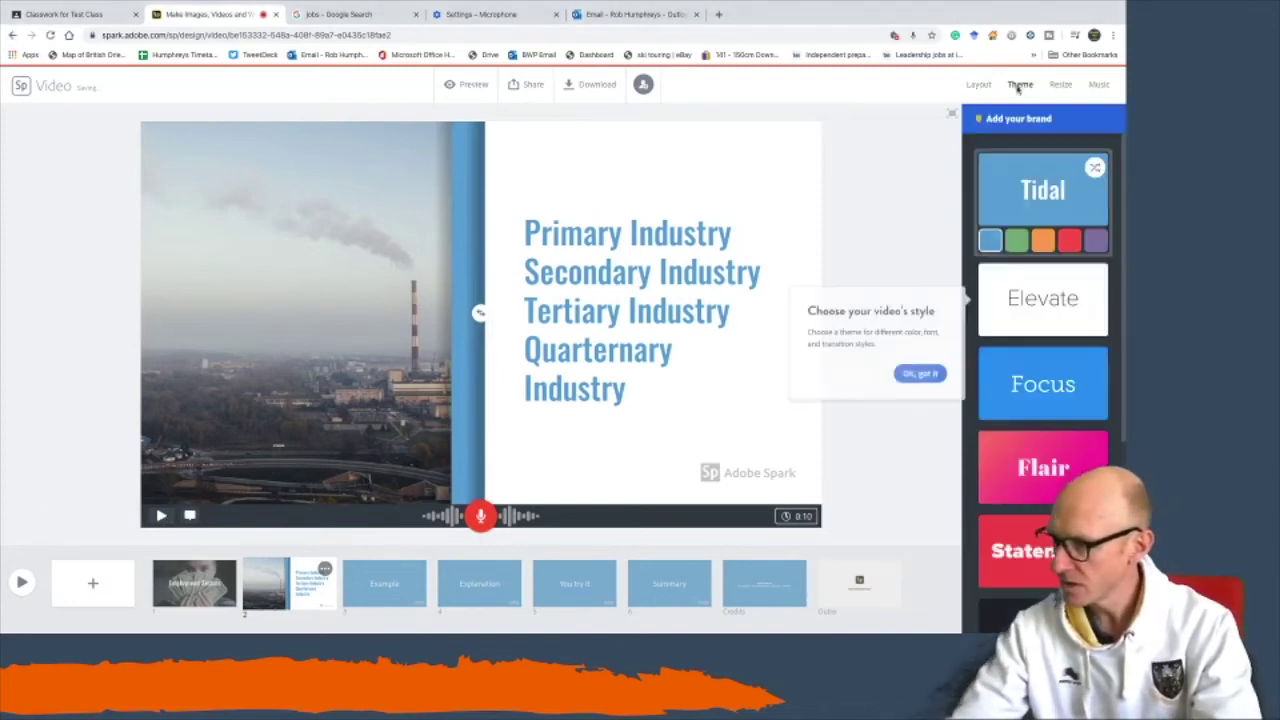
pyautogui.click(1034, 307)
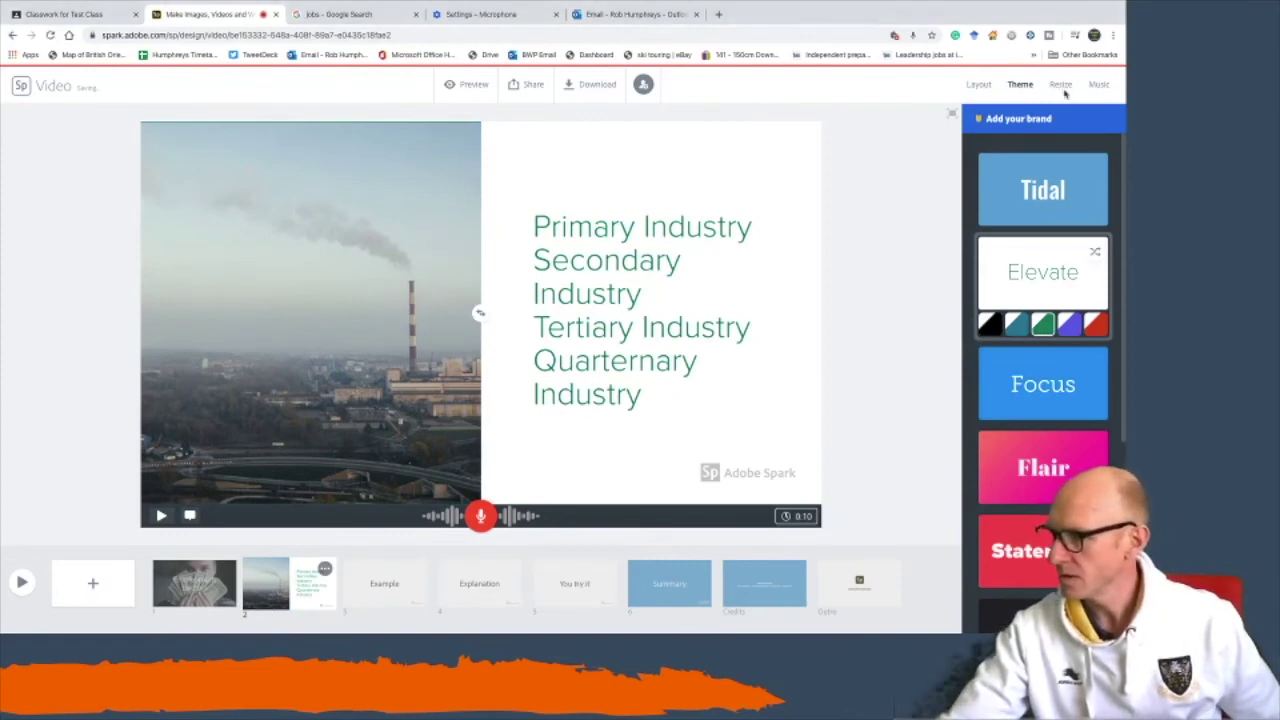
pyautogui.click(1061, 85)
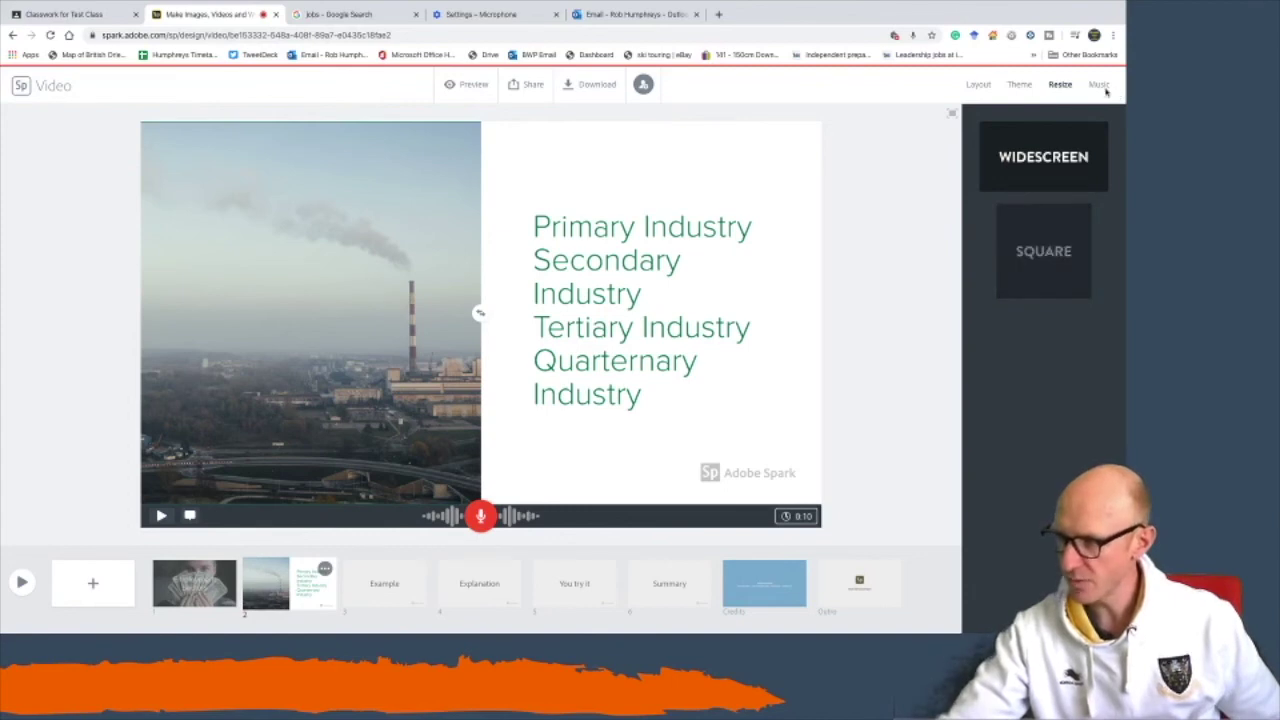
pyautogui.click(1098, 85)
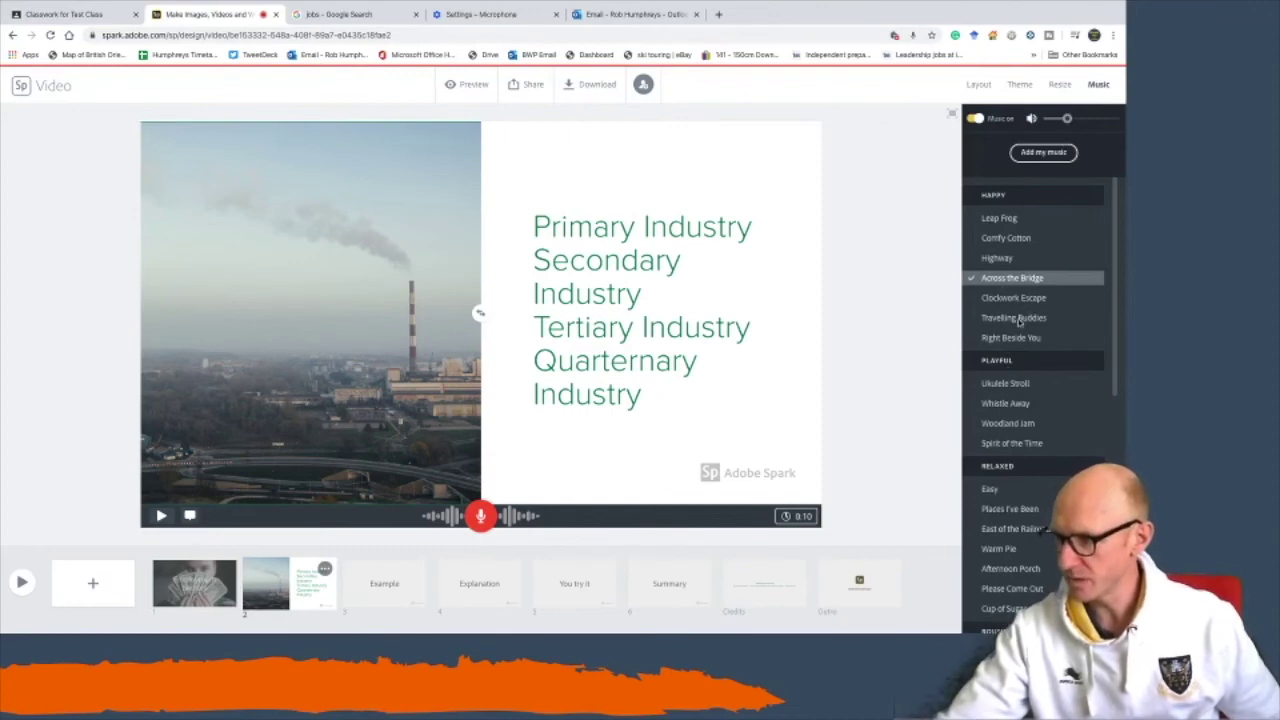
pyautogui.click(1020, 318)
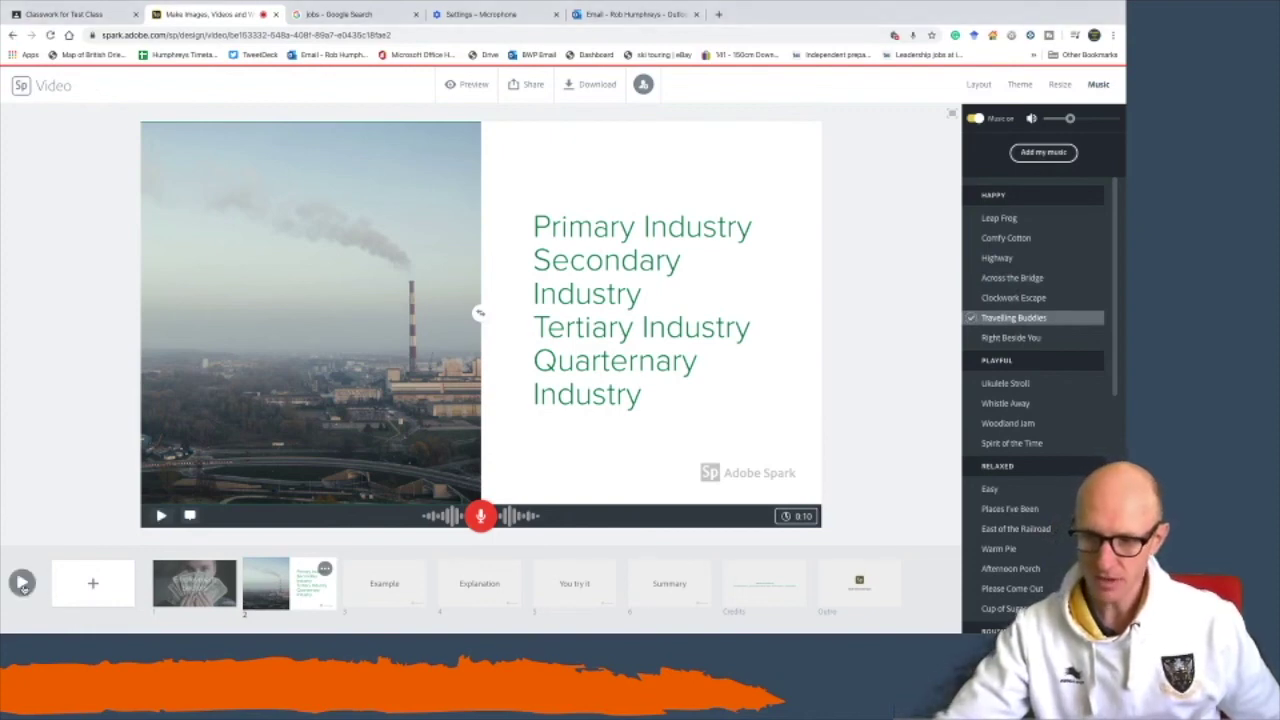
# Play the 28-second Employment Sectors video in the full-screen preview player.
pyautogui.click(22, 582)
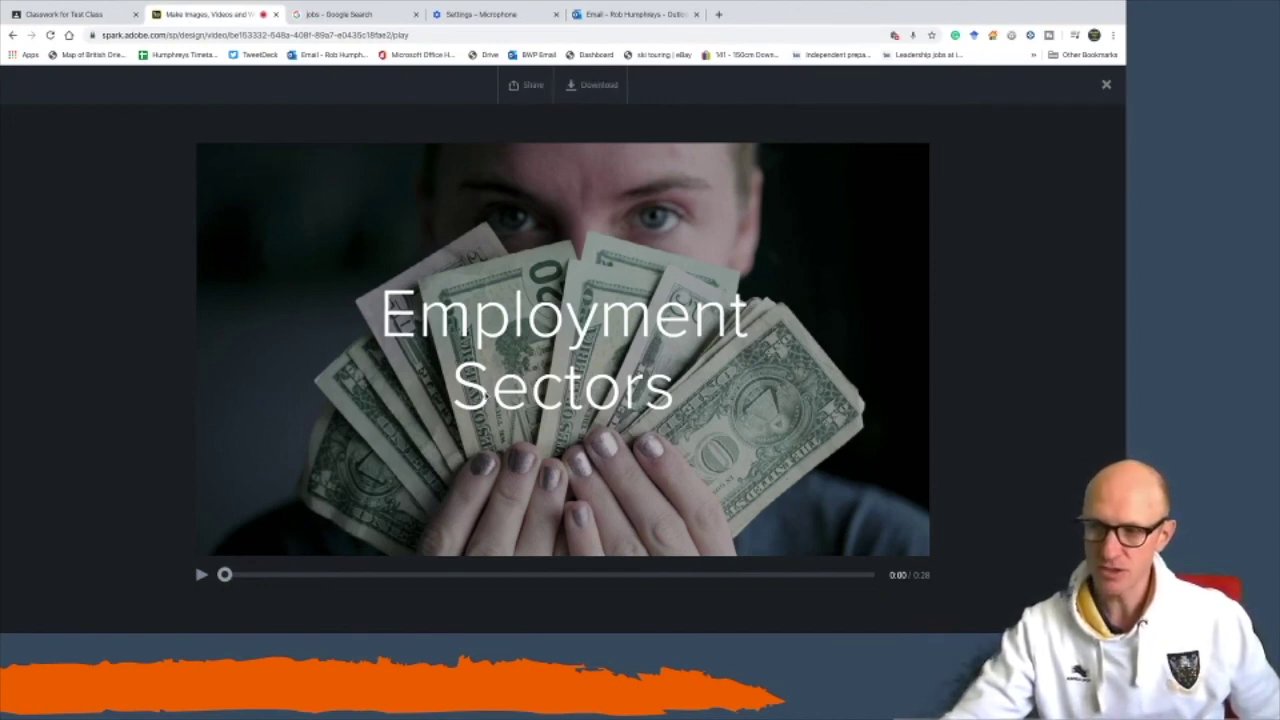
pyautogui.click(532, 88)
pyautogui.click(572, 86)
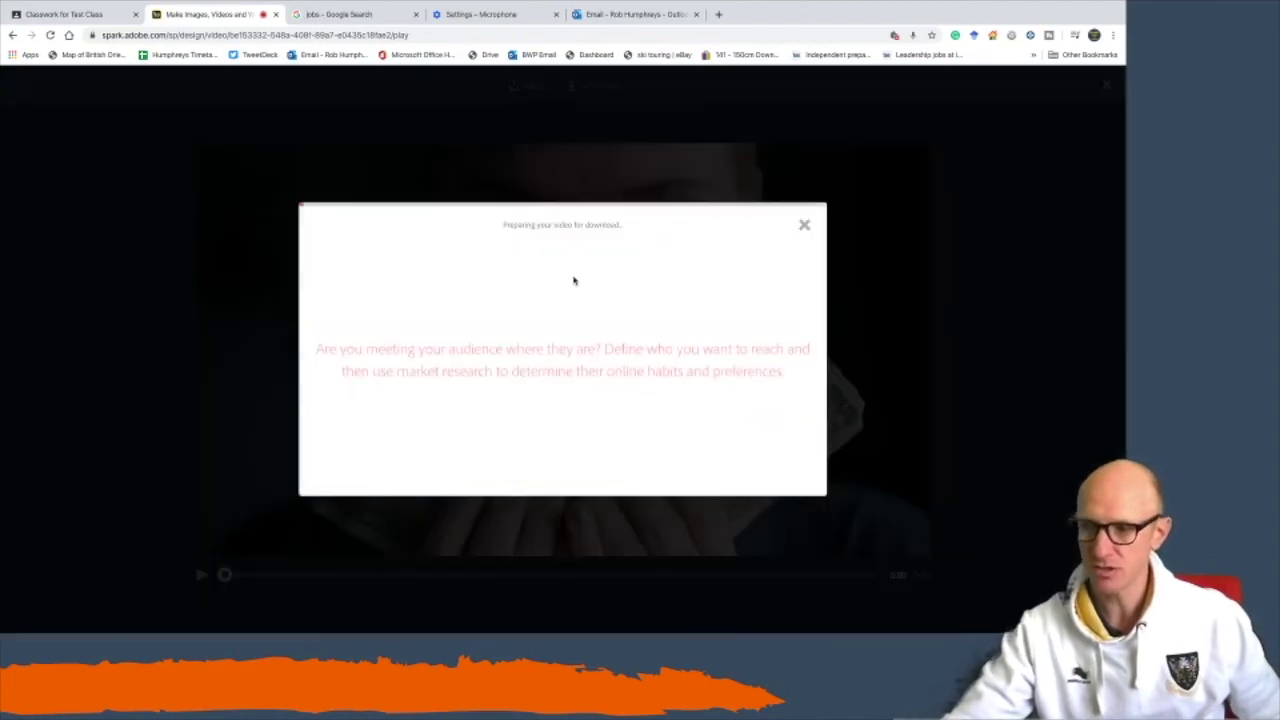
pyautogui.click(805, 227)
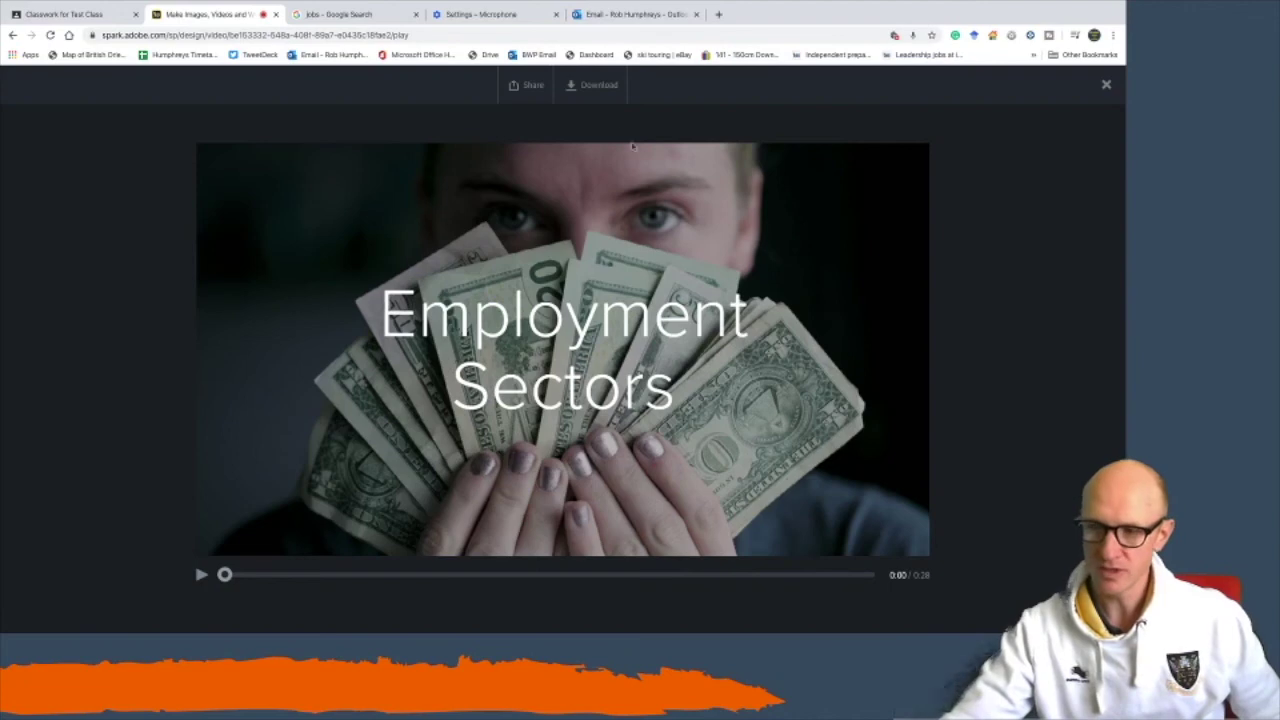